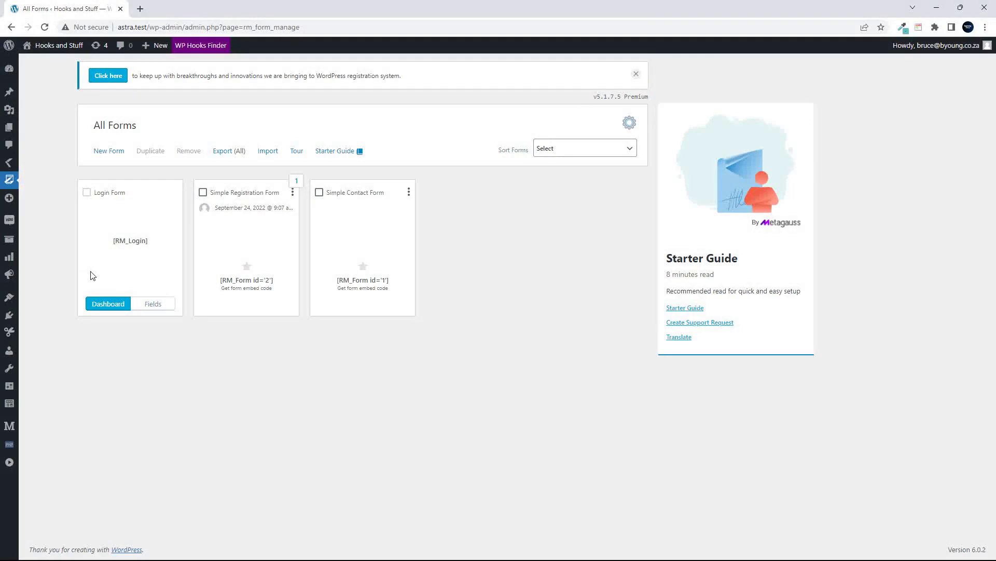
From the Login Form dashboard's fields list, open the Username field for editing.
left_click(107, 305)
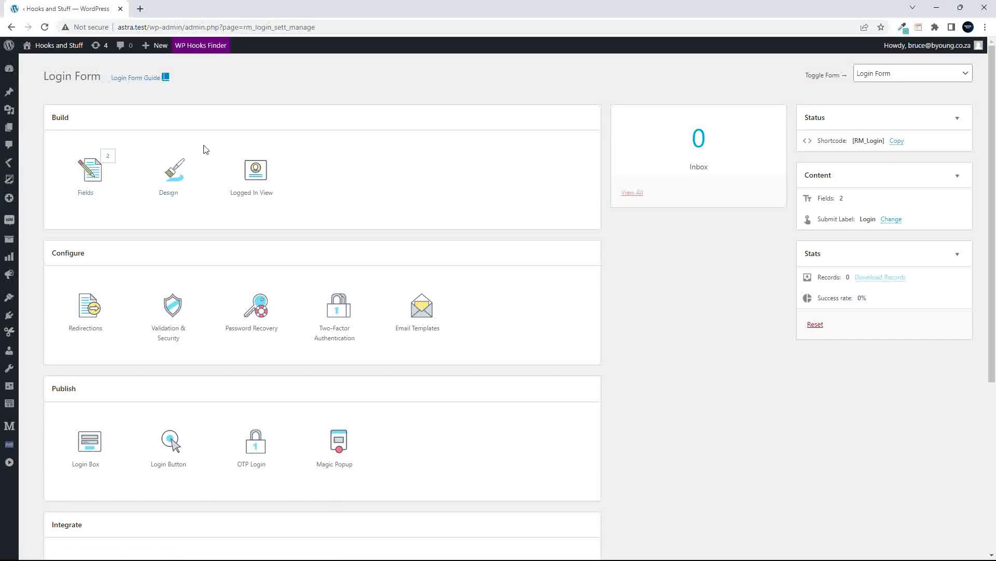
left_click(97, 177)
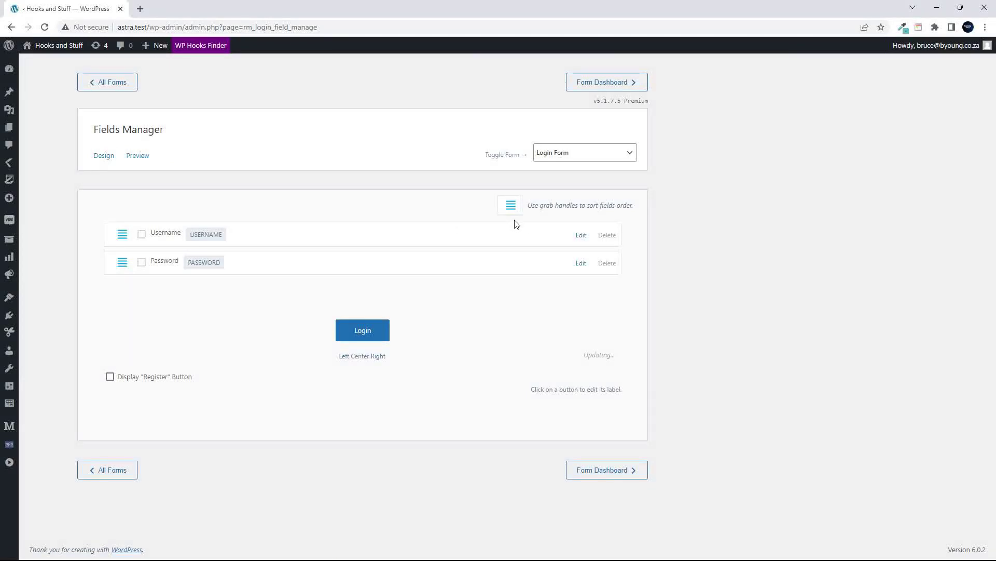
left_click(580, 238)
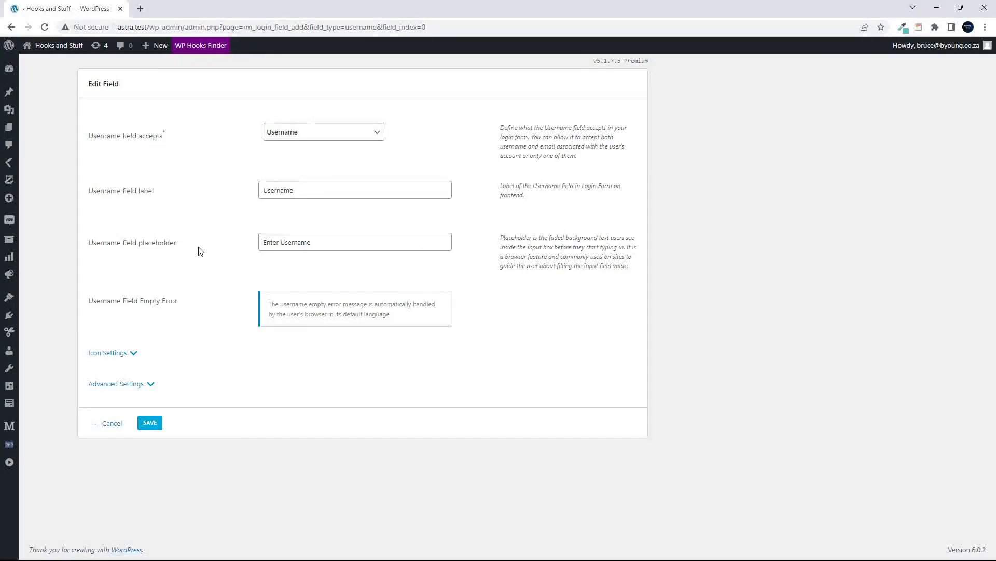
Set the Username field's label icon to the standing-figure (CBFFC2) accessibility icon and save.
left_click(133, 353)
scroll(338, 370, "down", 3)
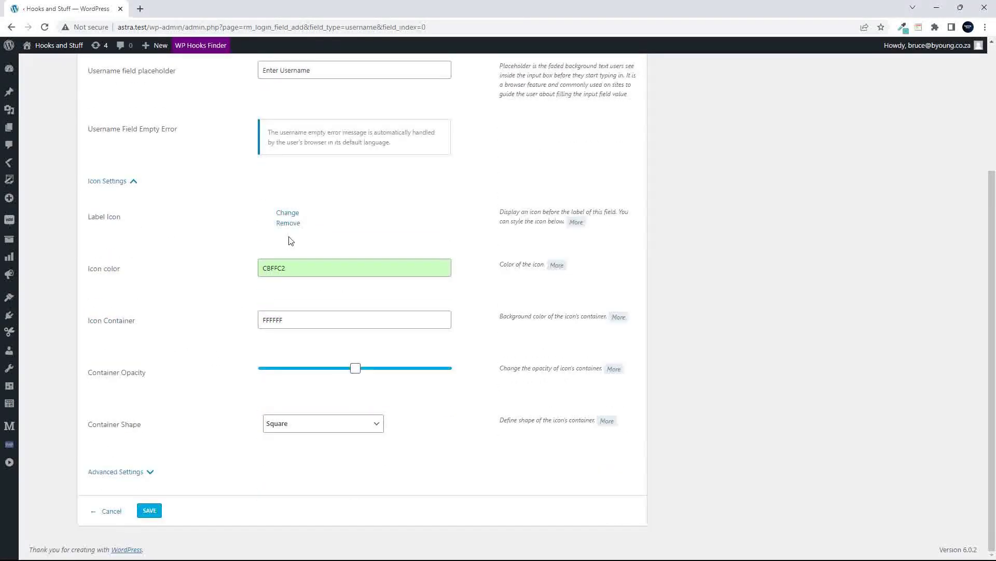
left_click(289, 213)
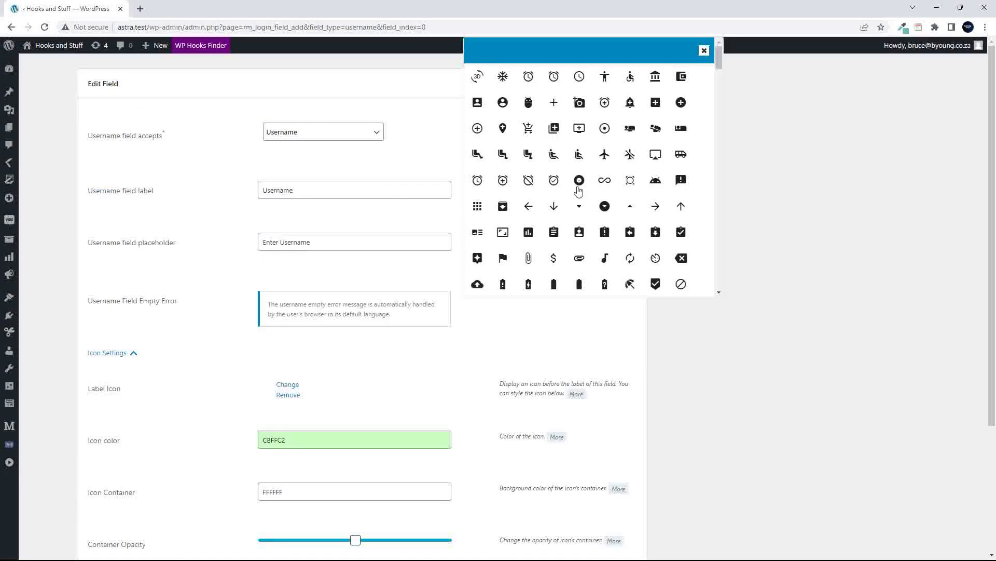
left_click(604, 76)
scroll(218, 409, "down", 3)
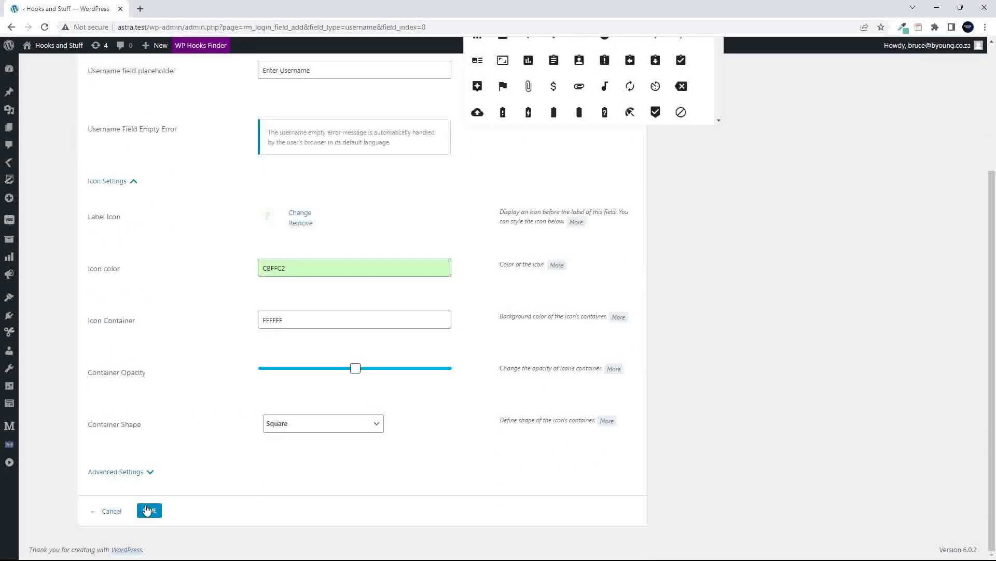
left_click(150, 472)
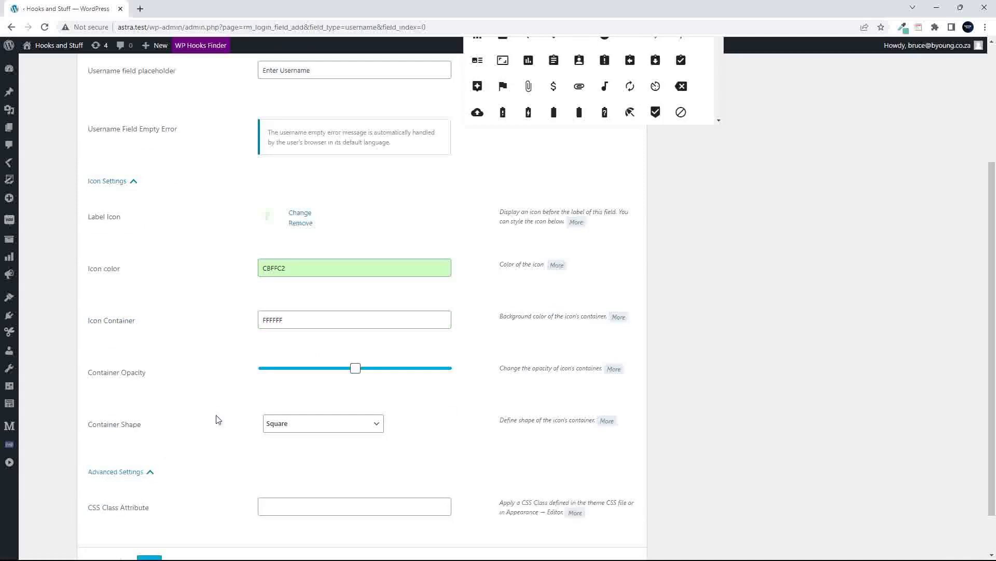
scroll(218, 419, "down", 1)
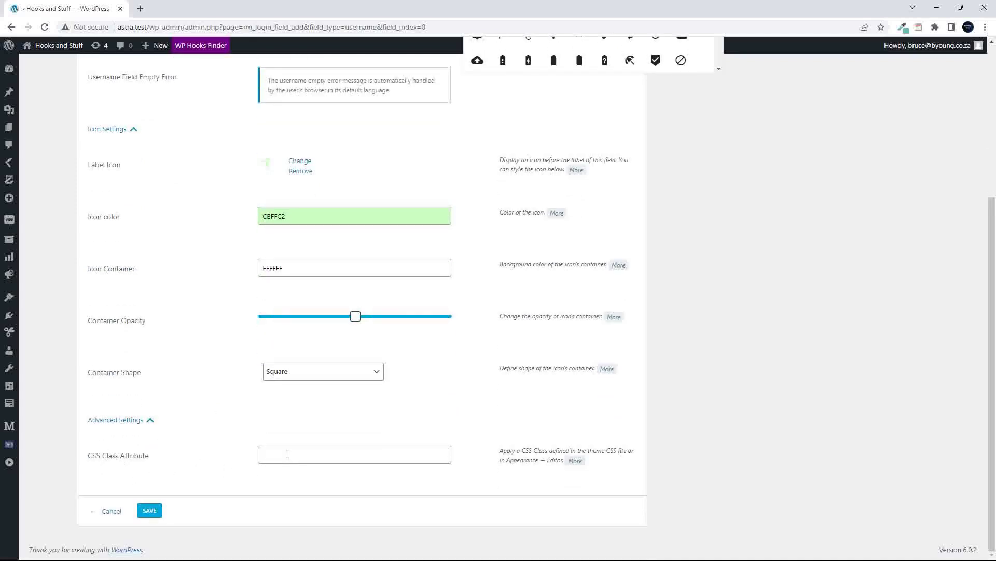
left_click(149, 510)
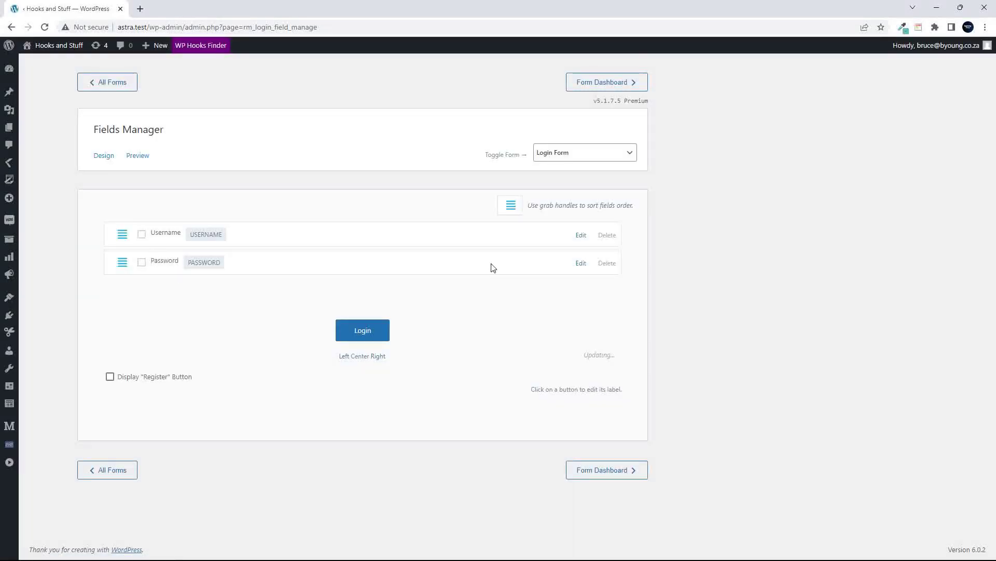
left_click(581, 263)
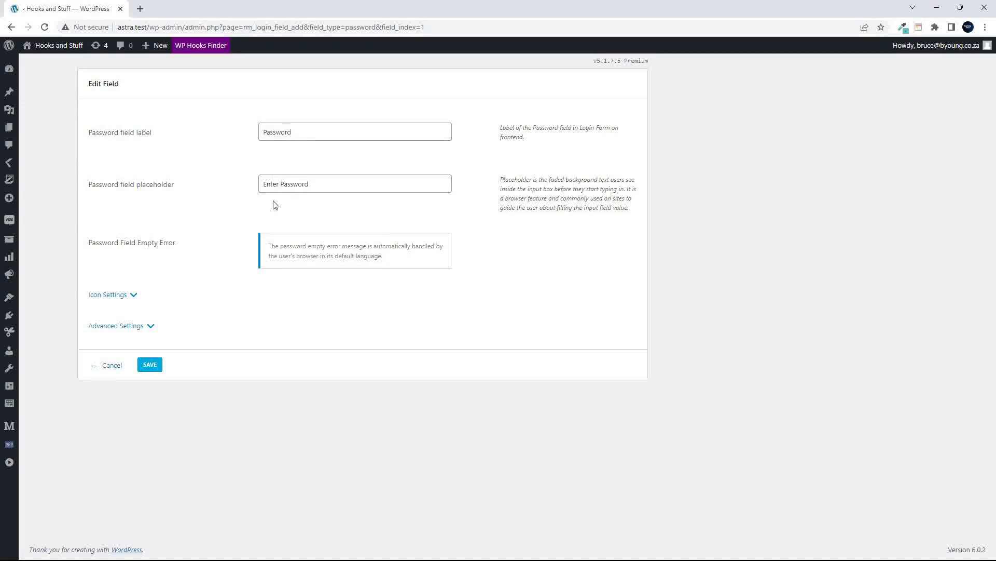
Set the Password field's label icon to the alarm clock, save, and return to the form dashboard.
left_click(122, 297)
scroll(156, 306, "down", 2)
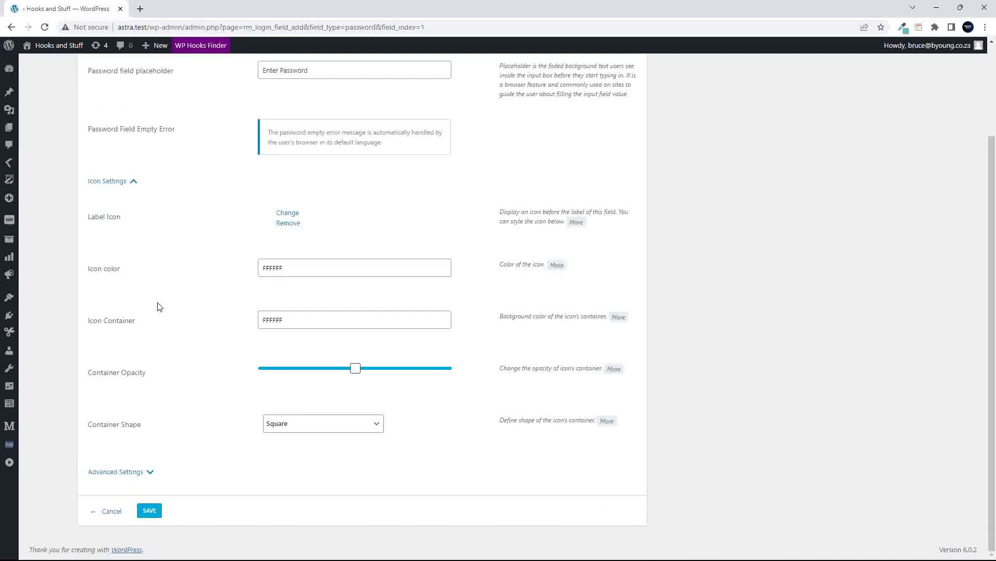
left_click(149, 473)
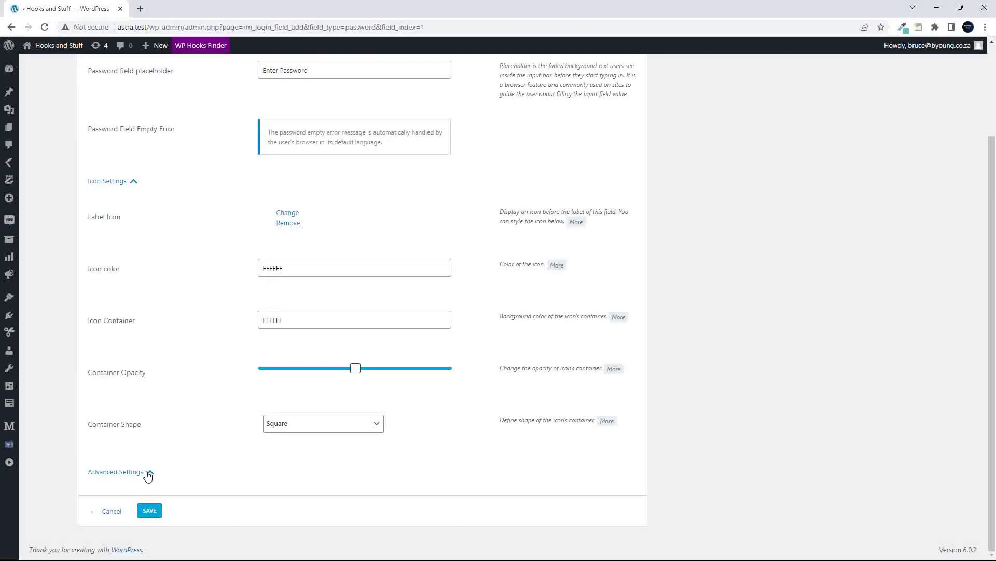
left_click(288, 212)
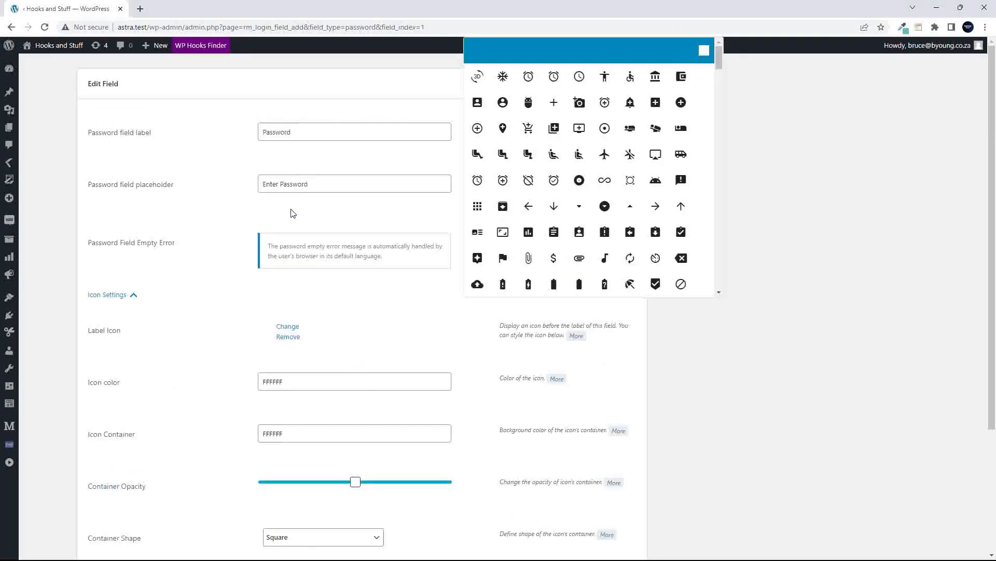
left_click(479, 183)
scroll(208, 368, "down", 1)
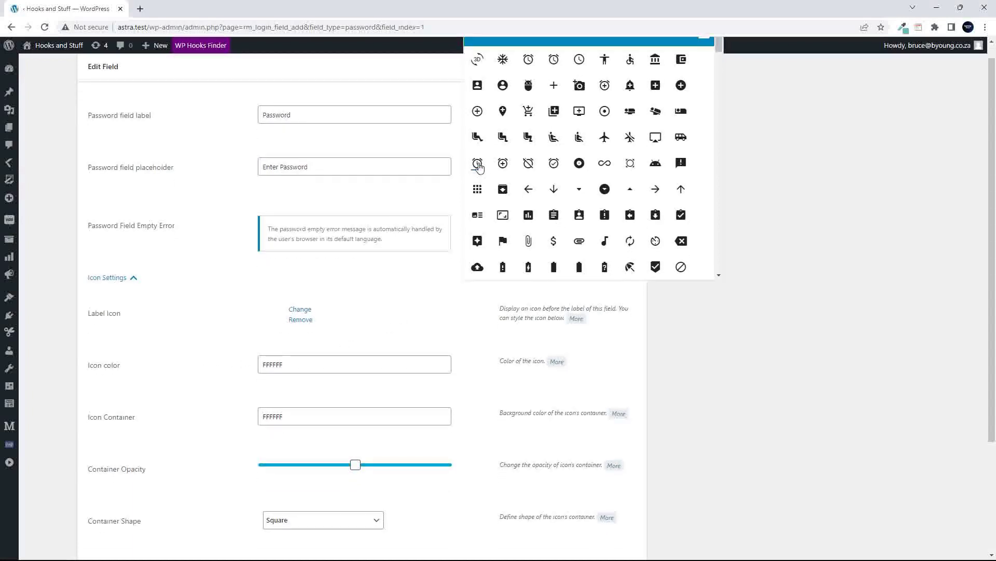
scroll(356, 320, "down", 3)
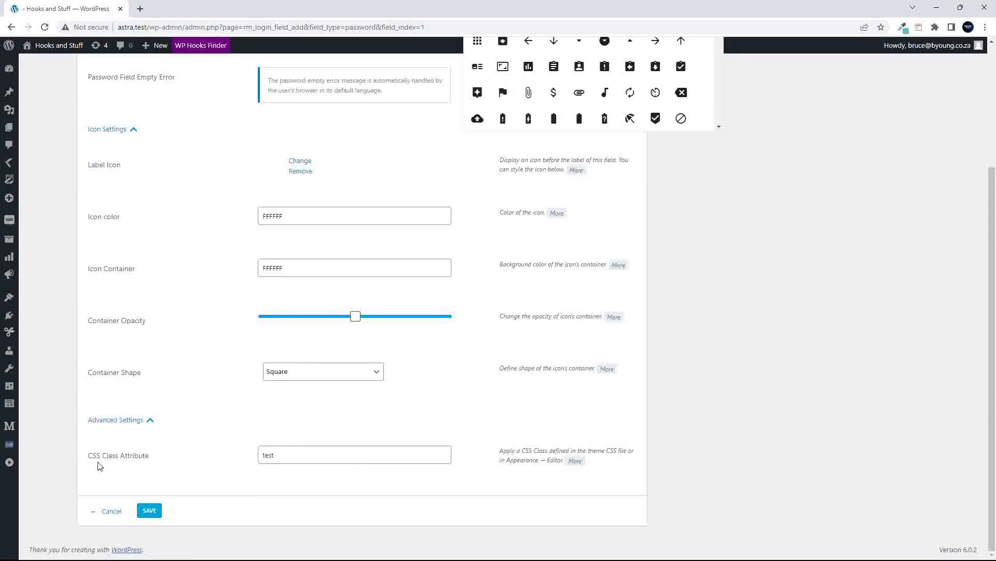
left_click(328, 454)
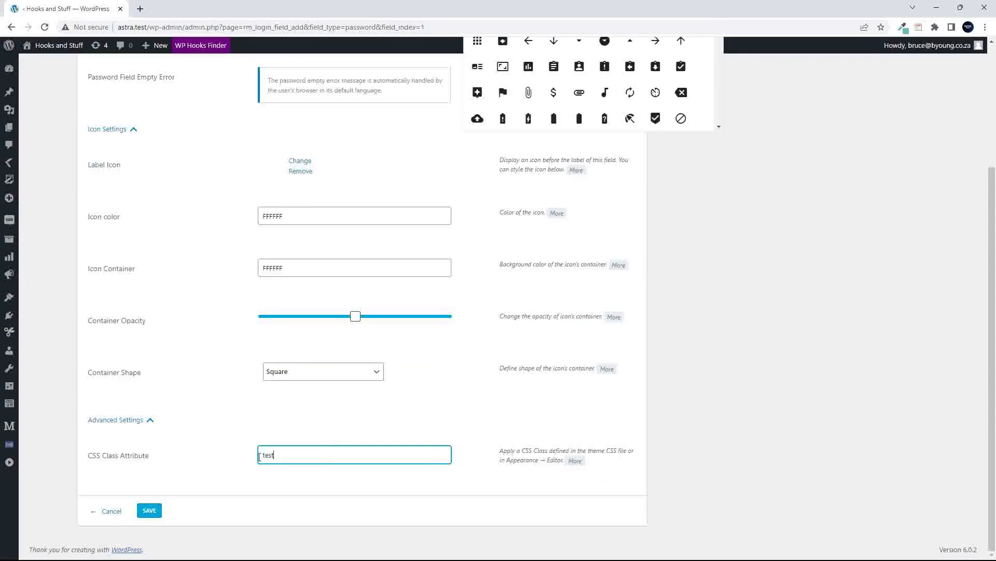
left_click(147, 504)
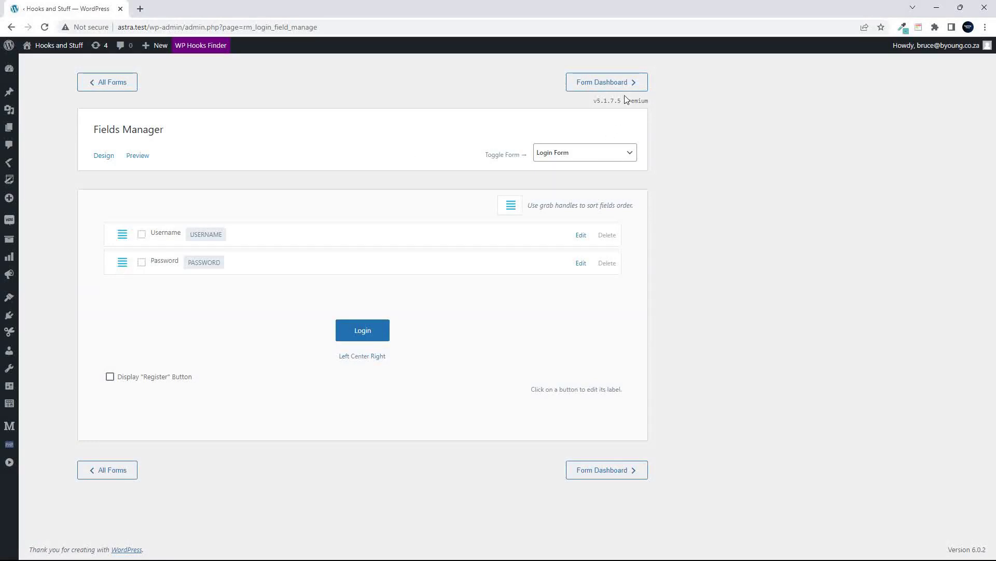
left_click(629, 82)
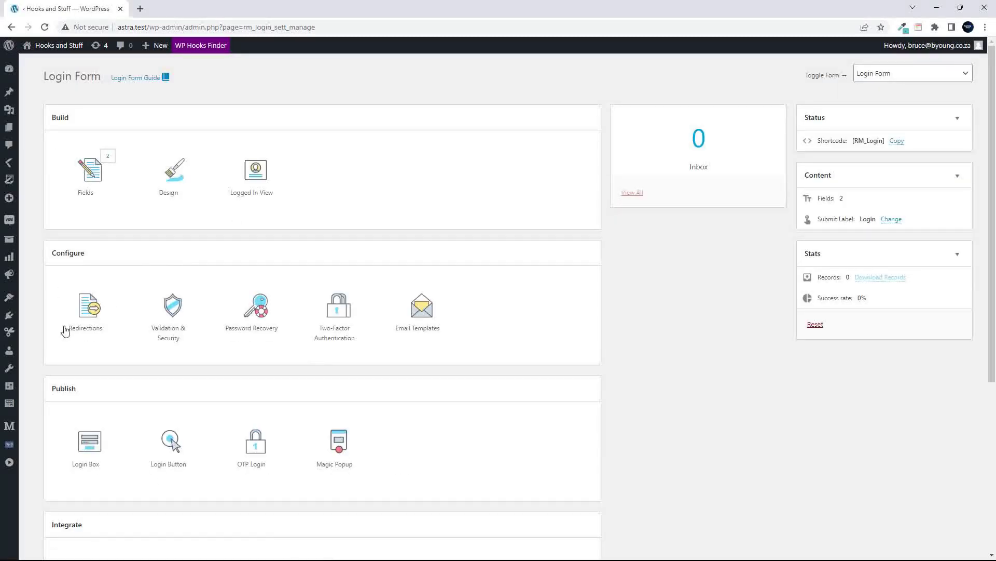
Open the Login Form's Redirections page, showing Shop for both login and logout.
left_click(92, 309)
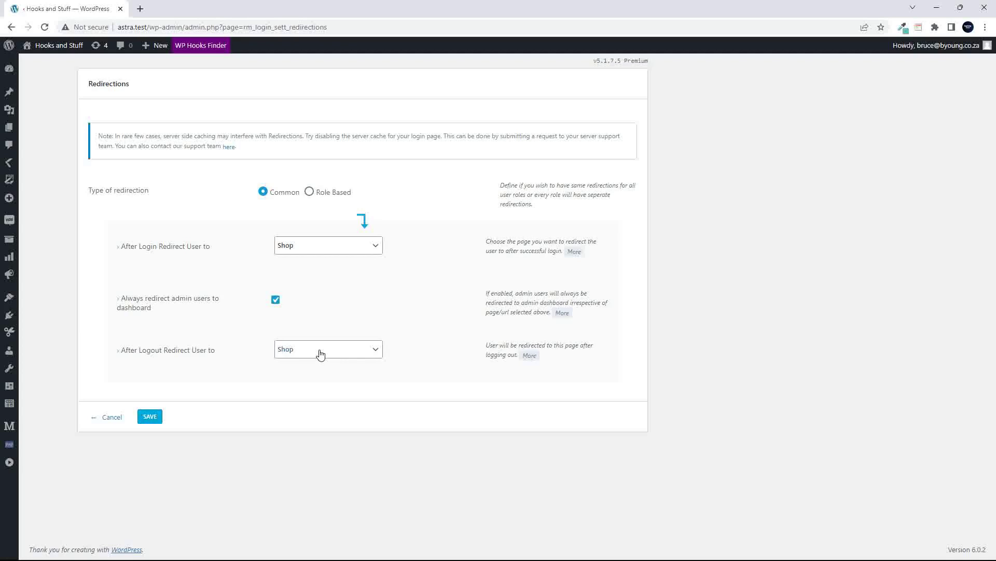
Switch to role-based redirection and enable it for the Shop Manager role.
left_click(310, 193)
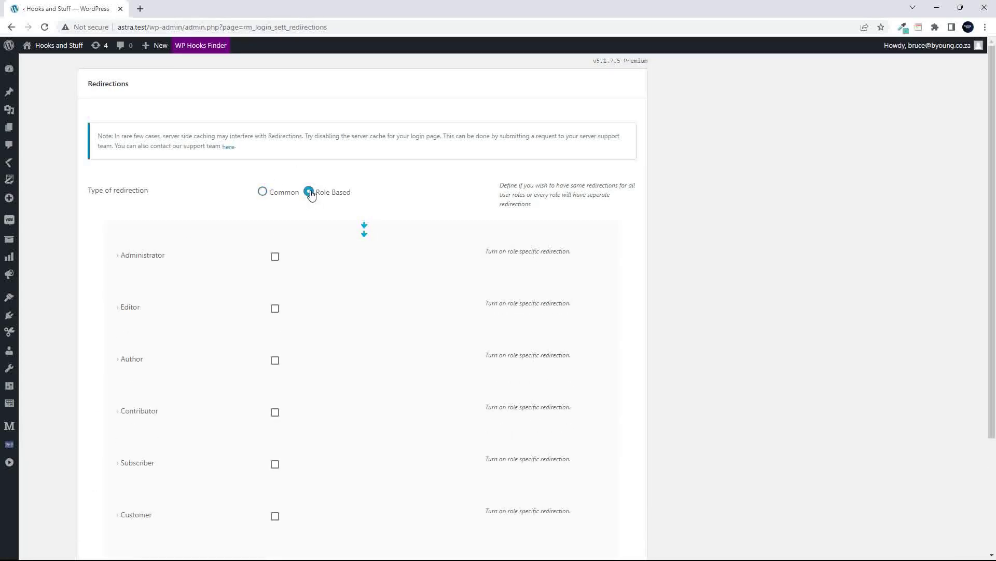
scroll(349, 282, "down", 2)
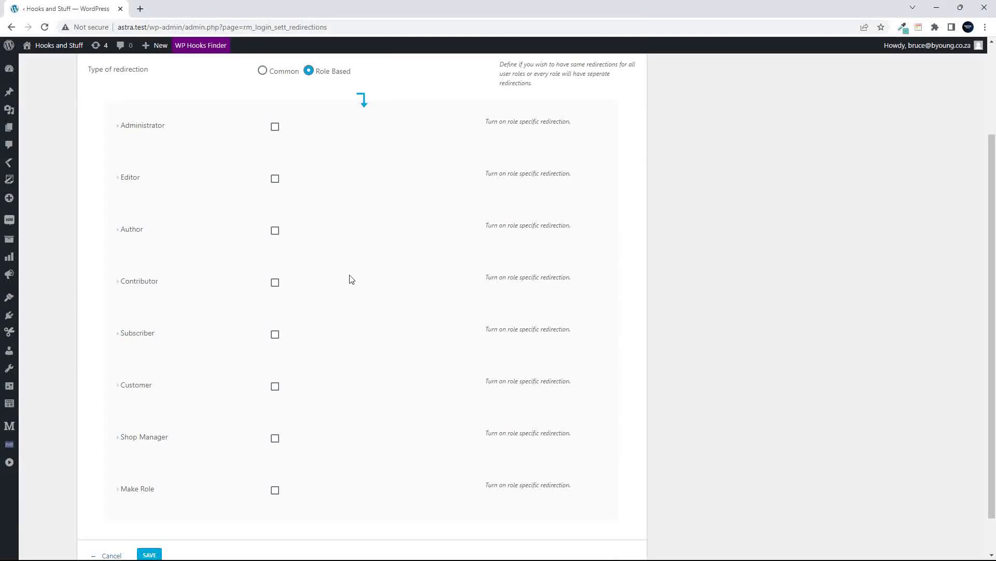
scroll(349, 273, "down", 1)
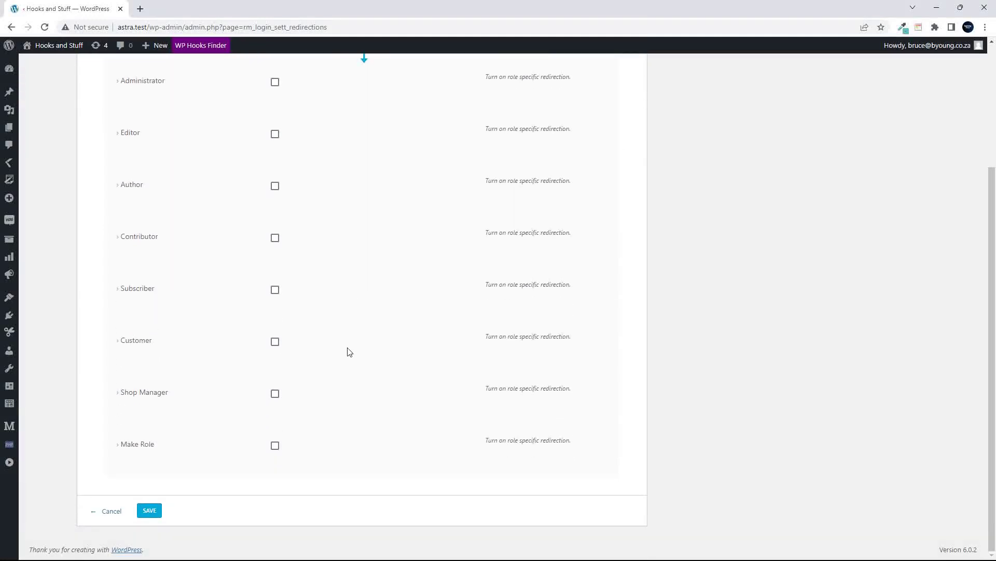
left_click(275, 393)
scroll(343, 389, "down", 2)
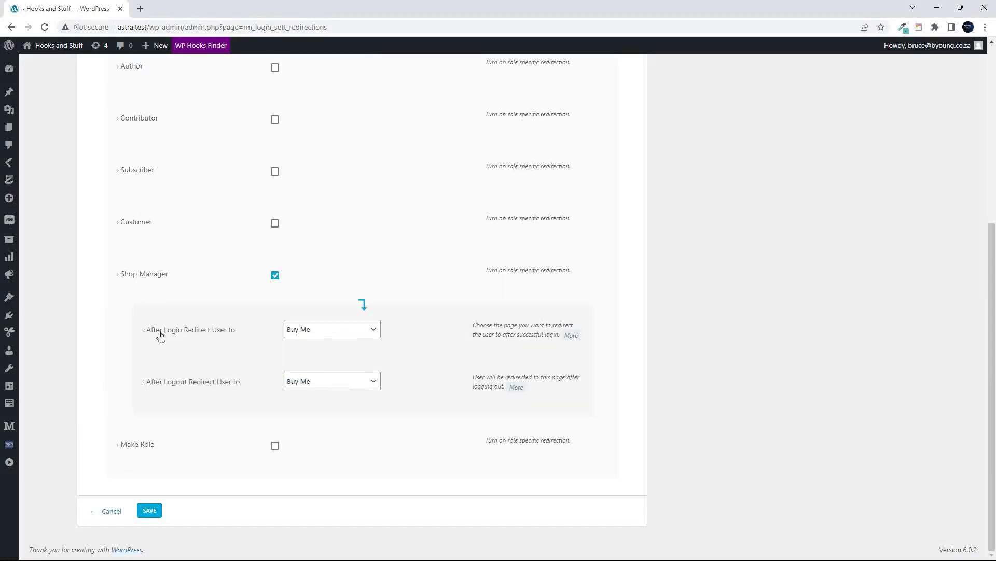
Set Shop Manager's after-login and after-logout redirects to Shop and save.
left_click(374, 330)
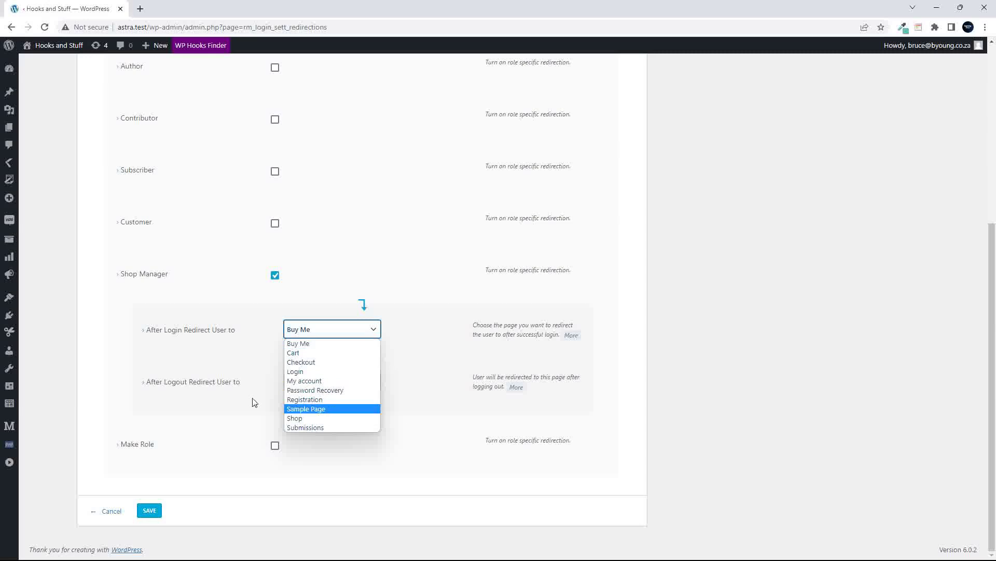
left_click(229, 392)
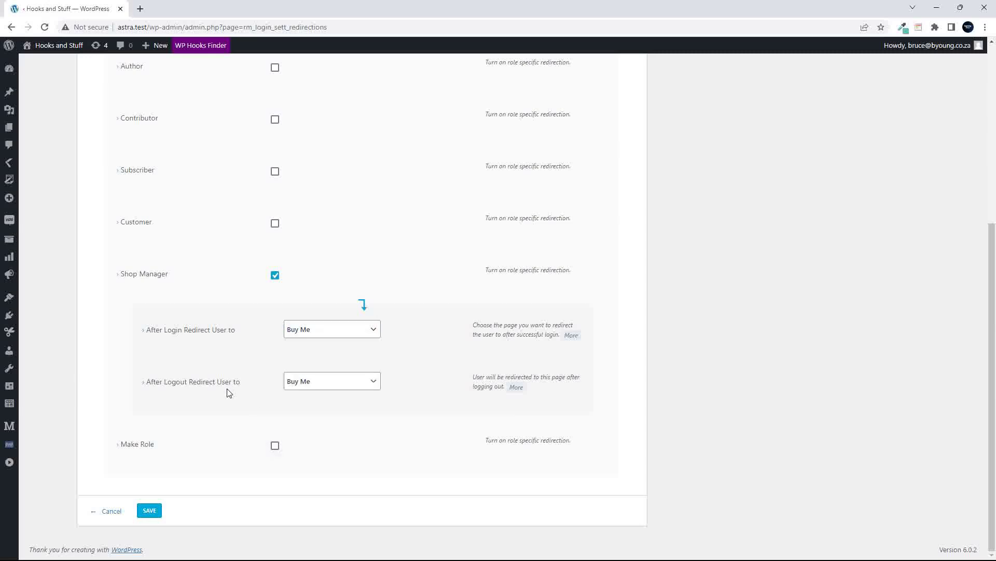
left_click(341, 385)
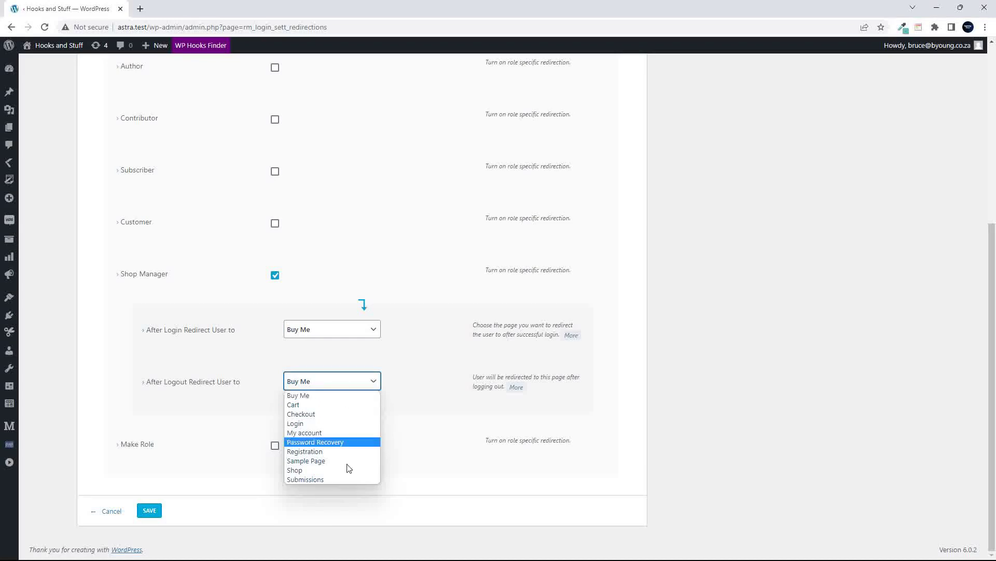
left_click(312, 469)
left_click(318, 328)
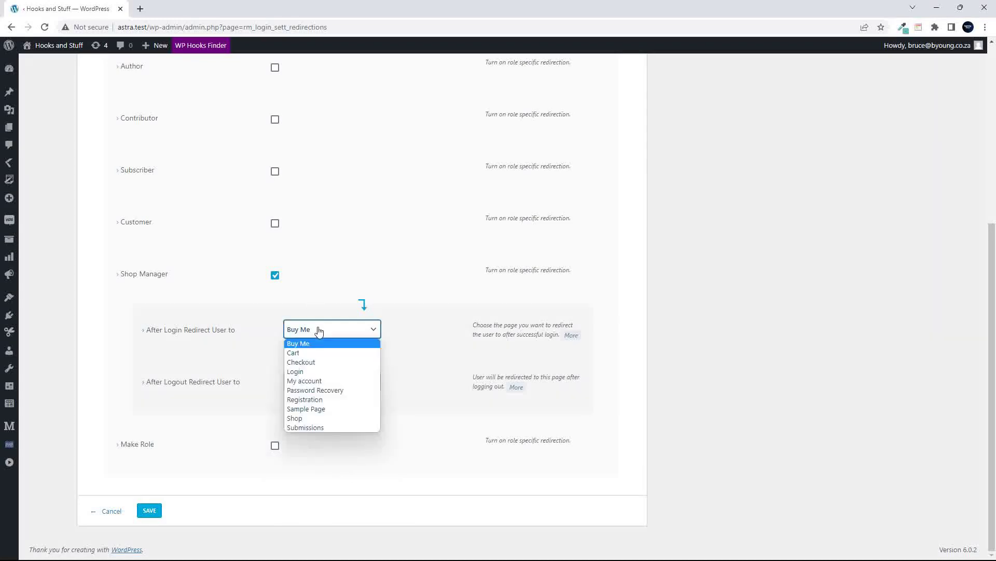
left_click(343, 418)
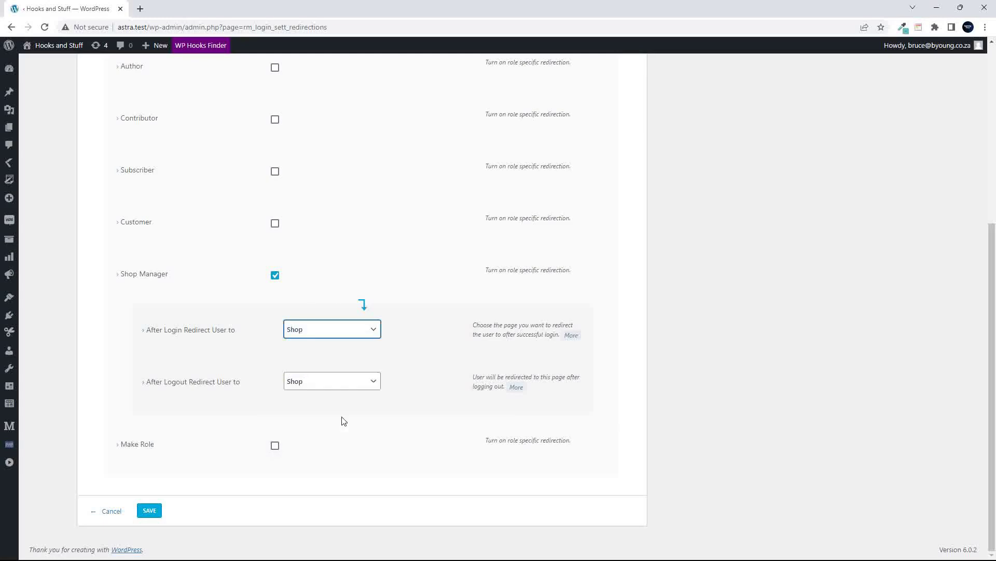
left_click(149, 510)
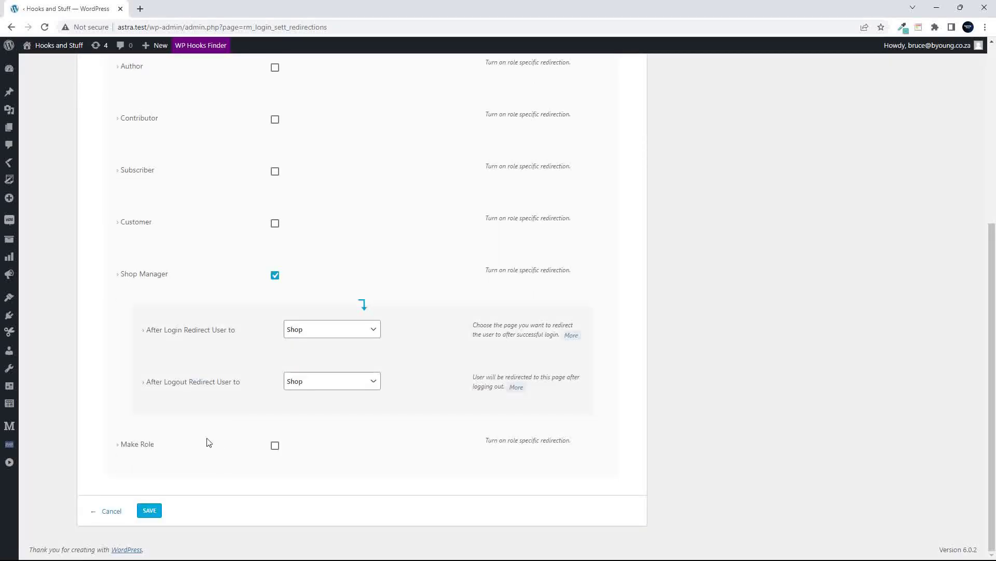
Enable Make Role redirection to My account after login and Shop after logout, then save.
left_click(275, 446)
scroll(223, 447, "down", 3)
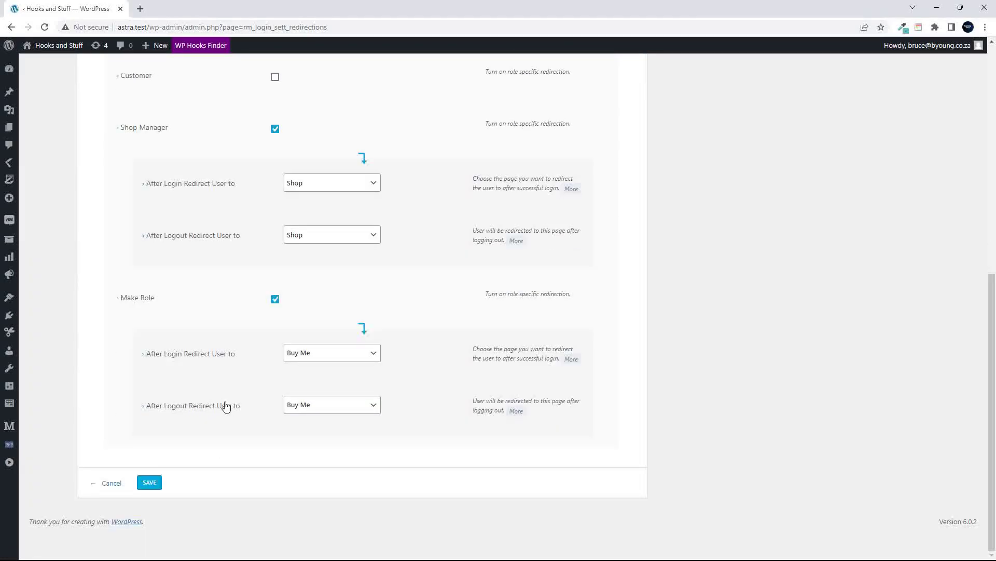
left_click(371, 353)
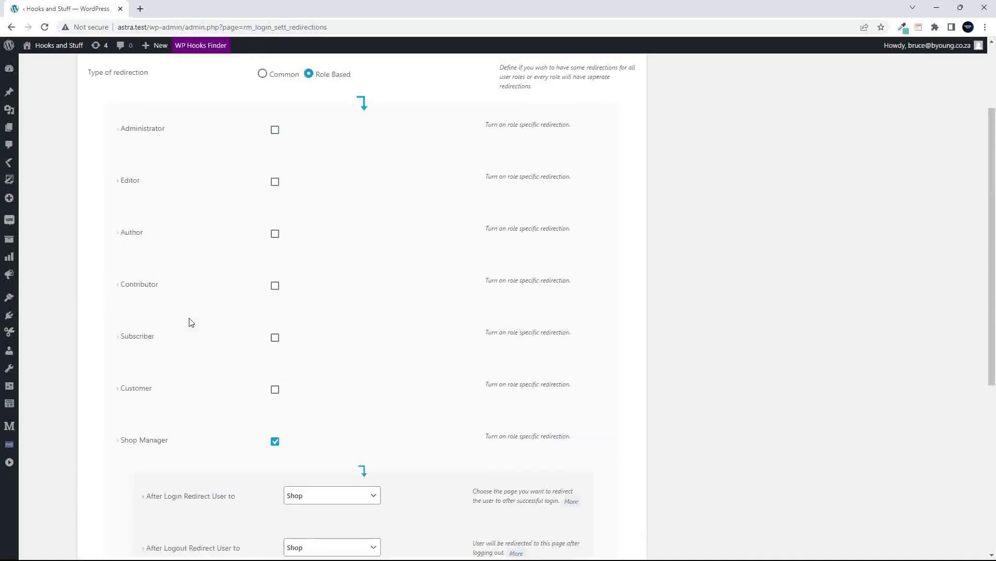
scroll(190, 323, "up", 3)
scroll(189, 322, "down", 8)
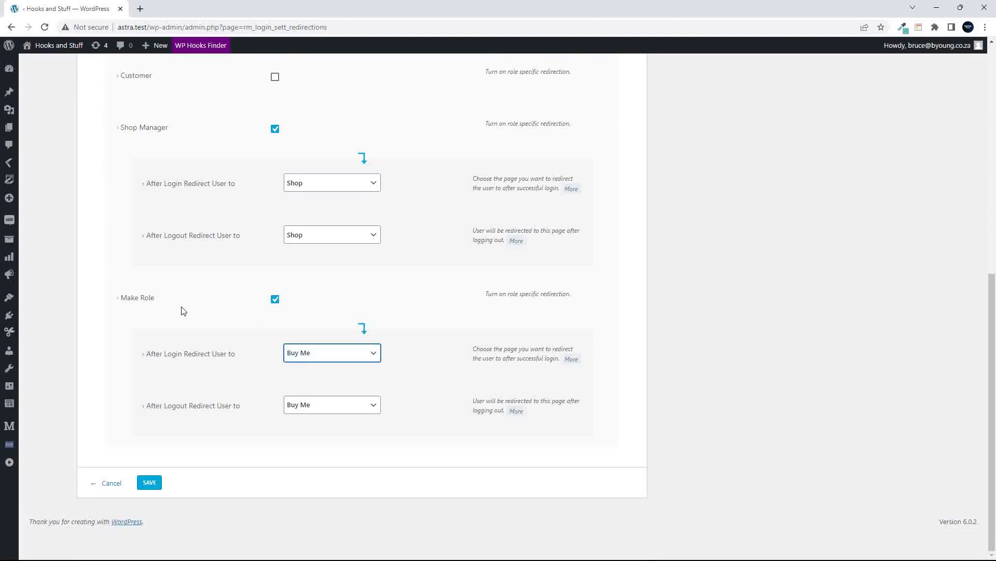
left_click(352, 355)
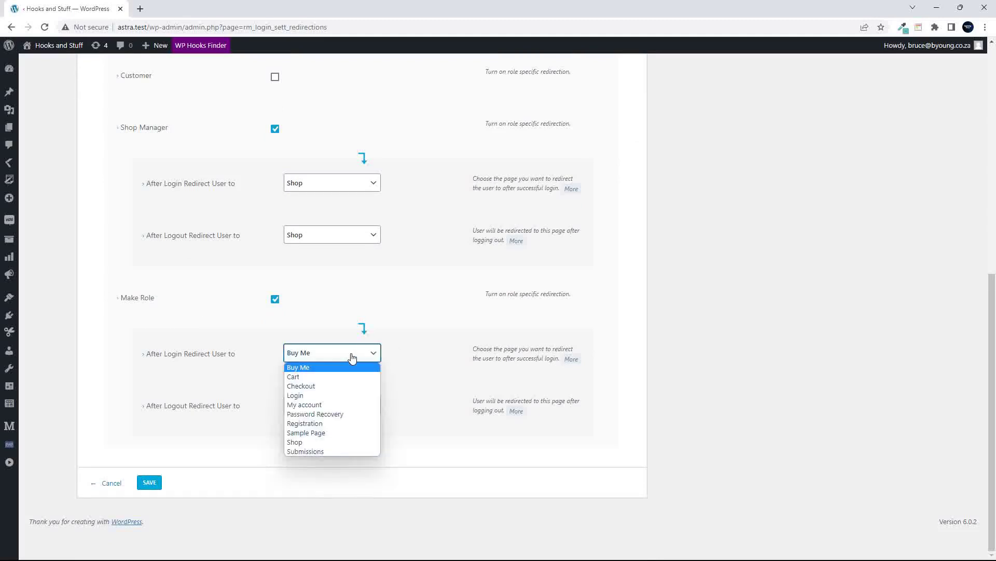
left_click(344, 404)
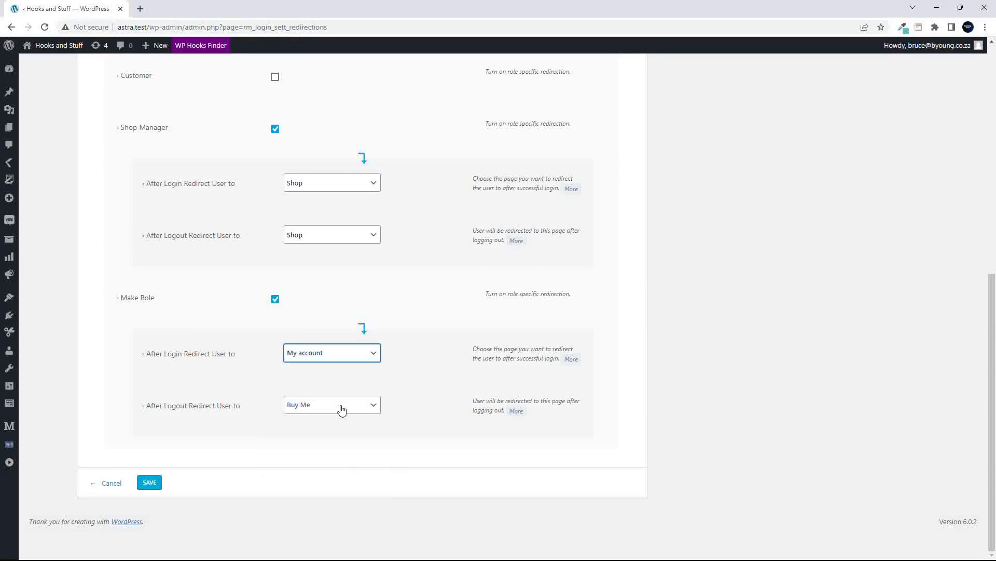
left_click(307, 411)
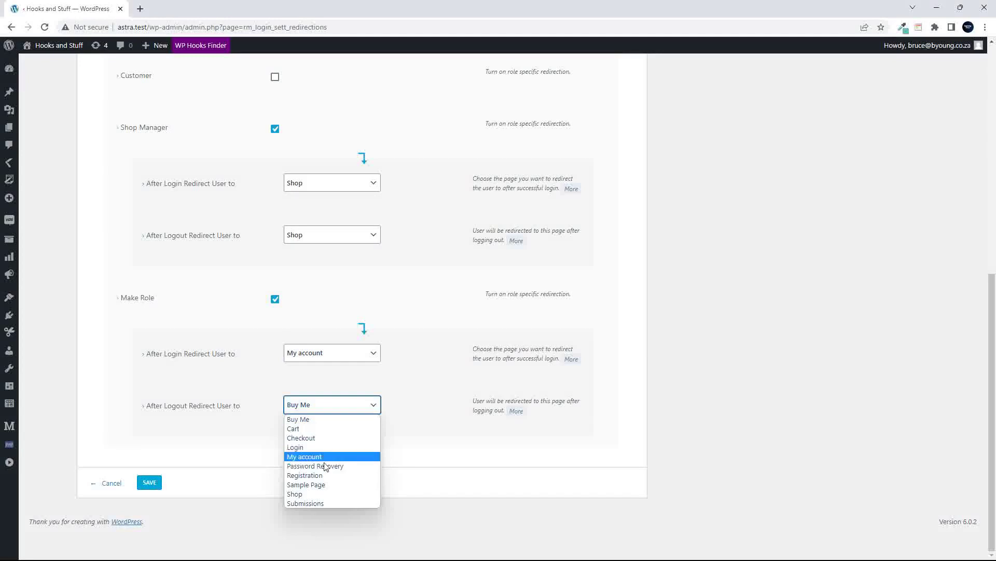
left_click(320, 494)
left_click(150, 482)
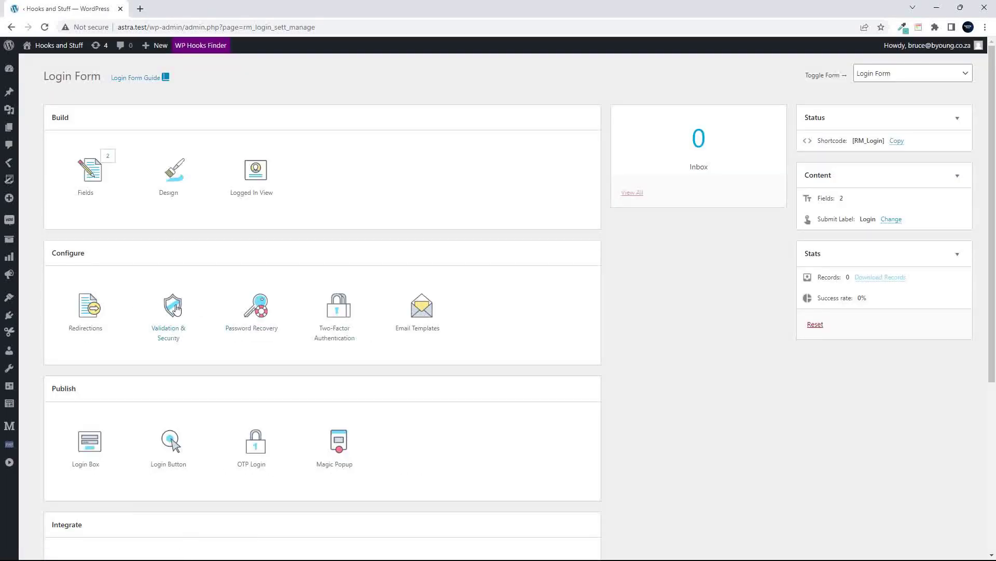
Open the login form's Password Recovery settings.
left_click(265, 315)
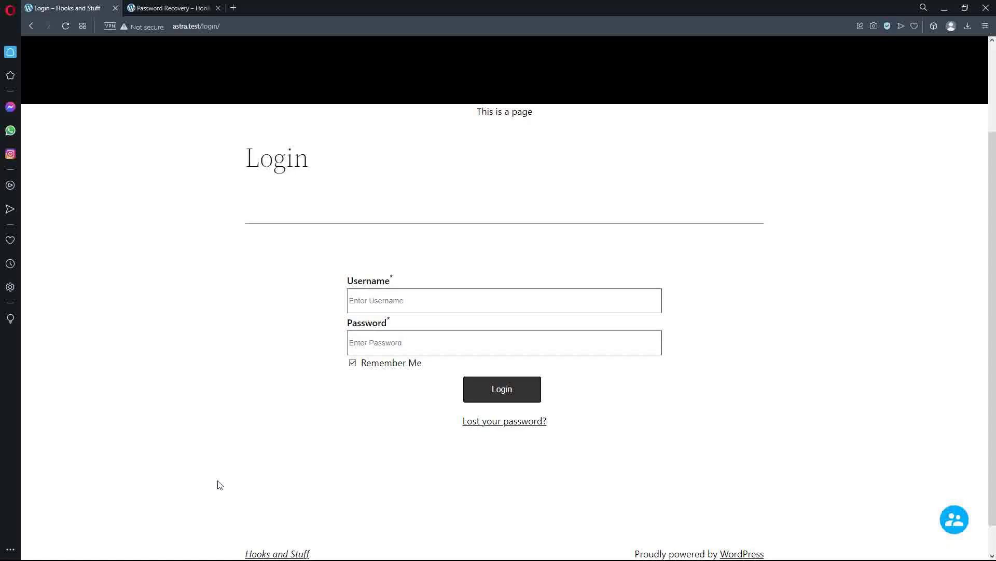
Check the live Lost your password? recovery page, then return to the login page.
left_click(357, 294)
left_click(514, 426)
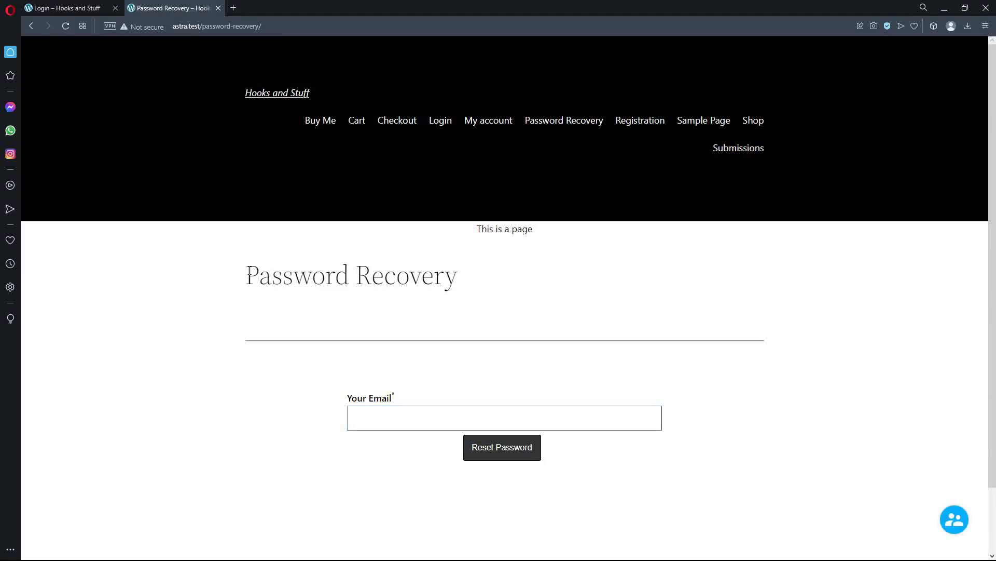
left_click_drag(250, 270, 492, 279)
scroll(550, 322, "down", 2)
left_click(466, 347)
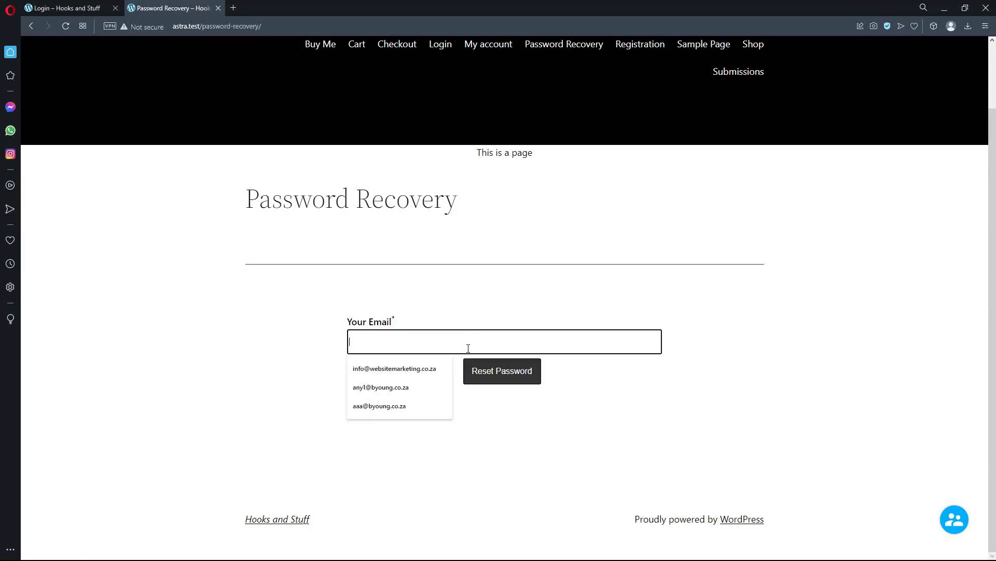
left_click(258, 355)
scroll(48, 50, "up", 1)
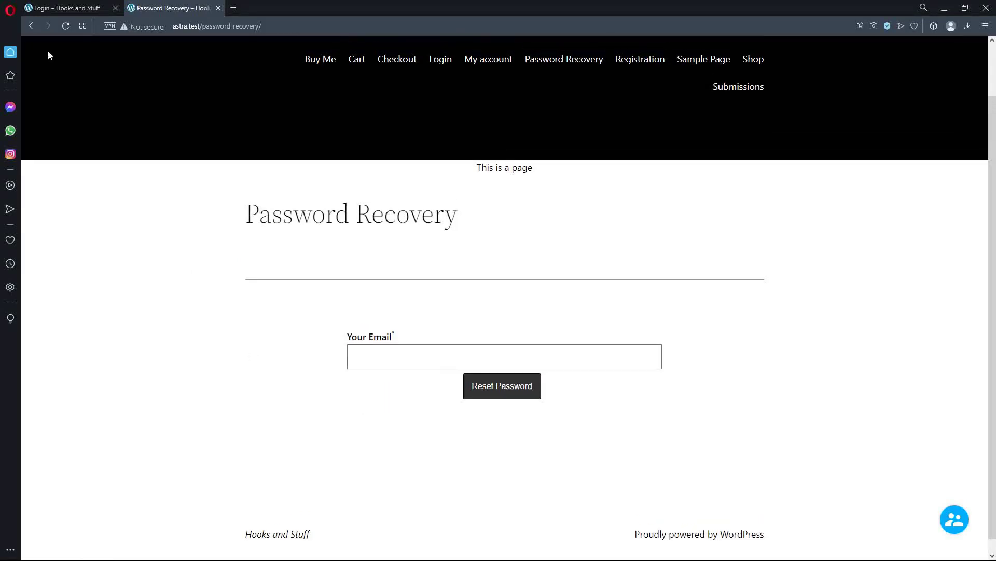
left_click(31, 27)
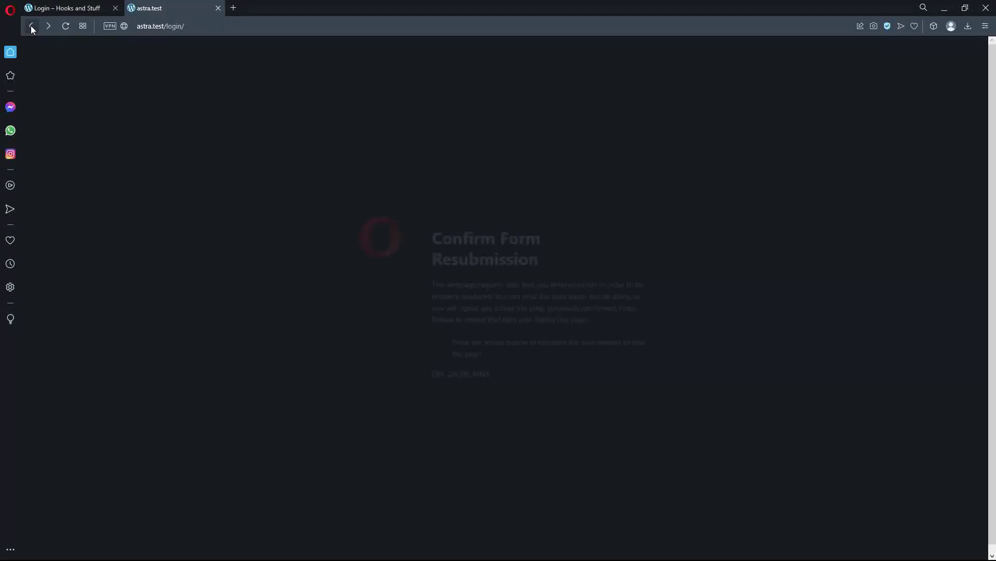
left_click(218, 8)
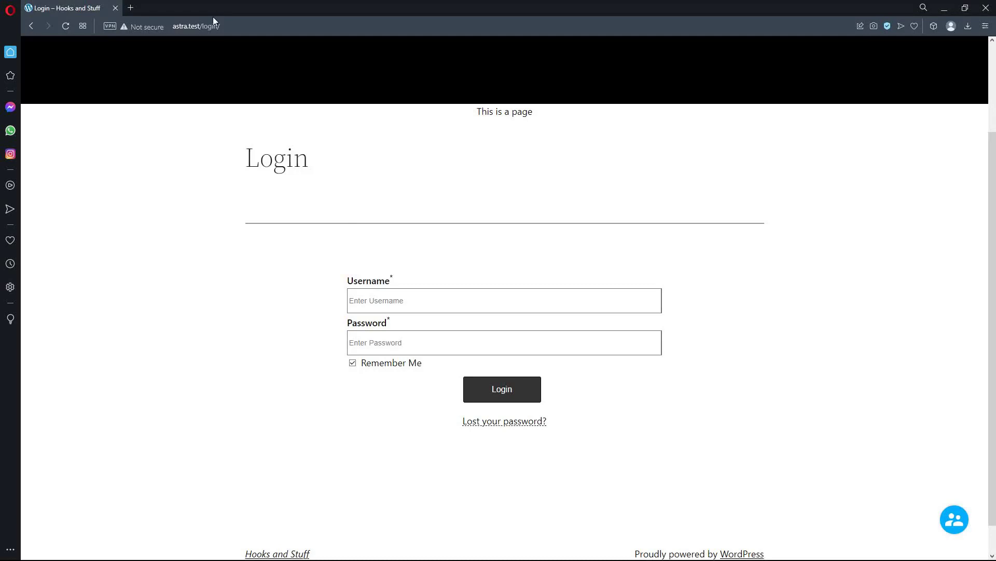
Attempt a login with a saved username and a password, triggering the incorrect-credentials error.
left_click(413, 300)
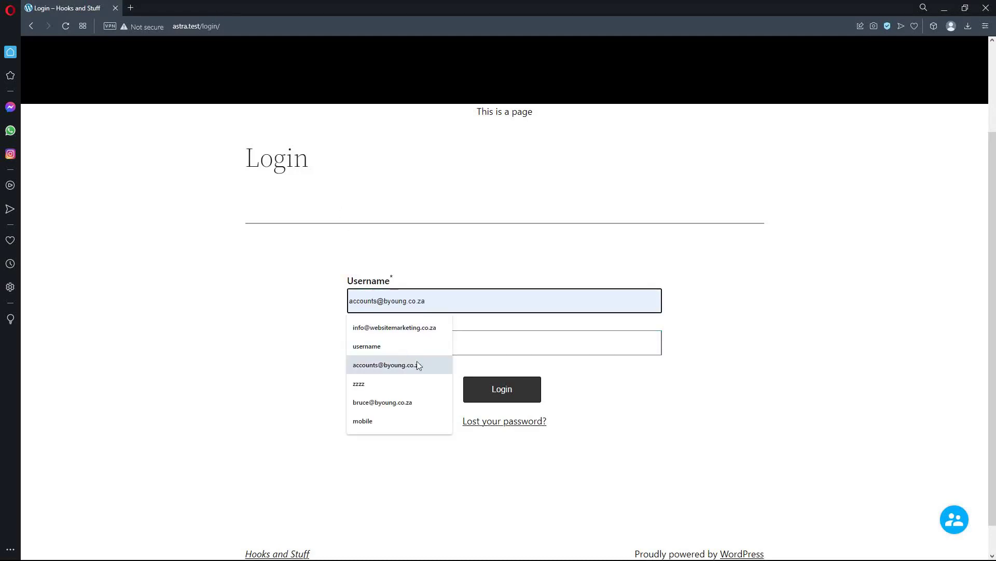
left_click(408, 403)
left_click(417, 343)
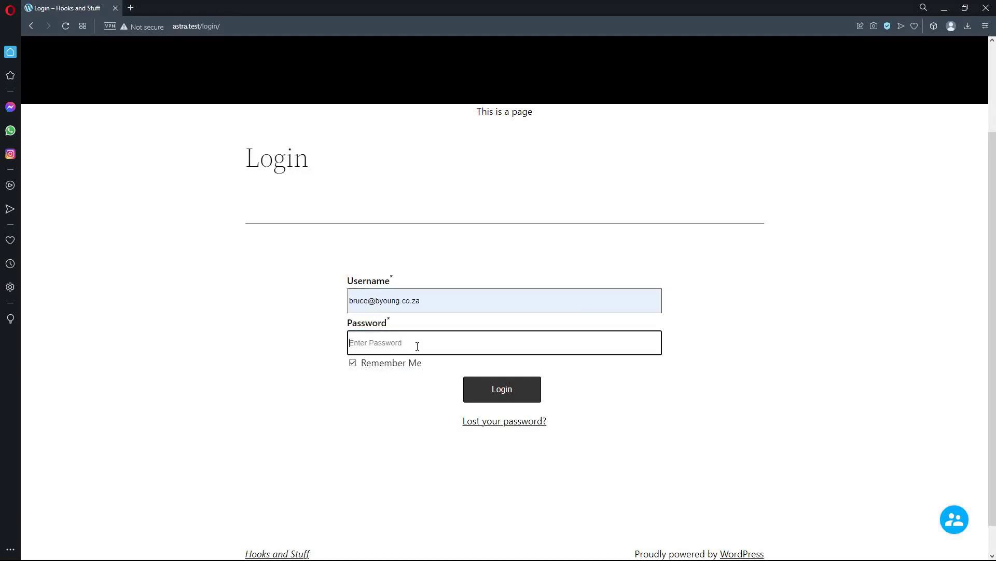
type("••••••••••••••••••")
left_click(501, 389)
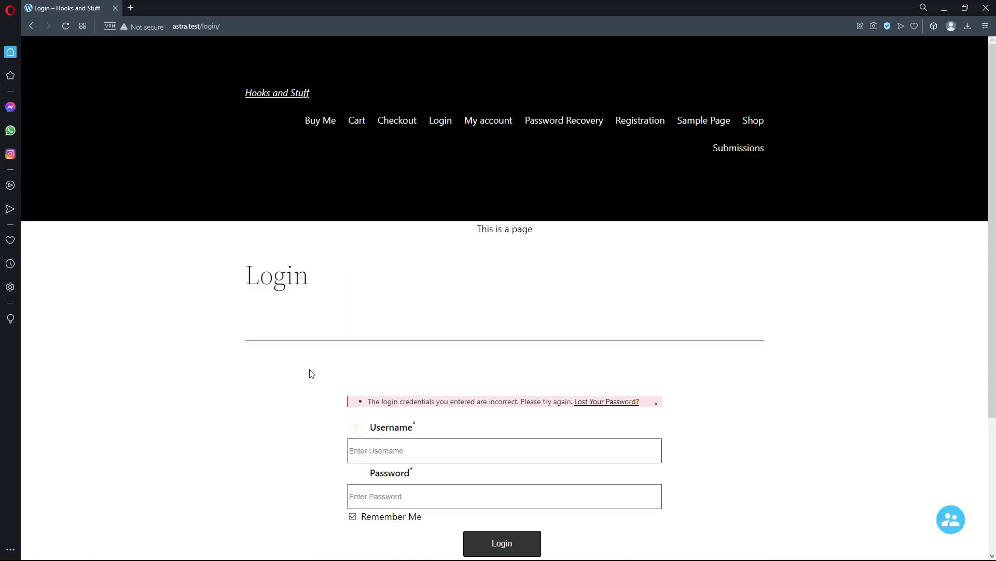
scroll(311, 372, "down", 3)
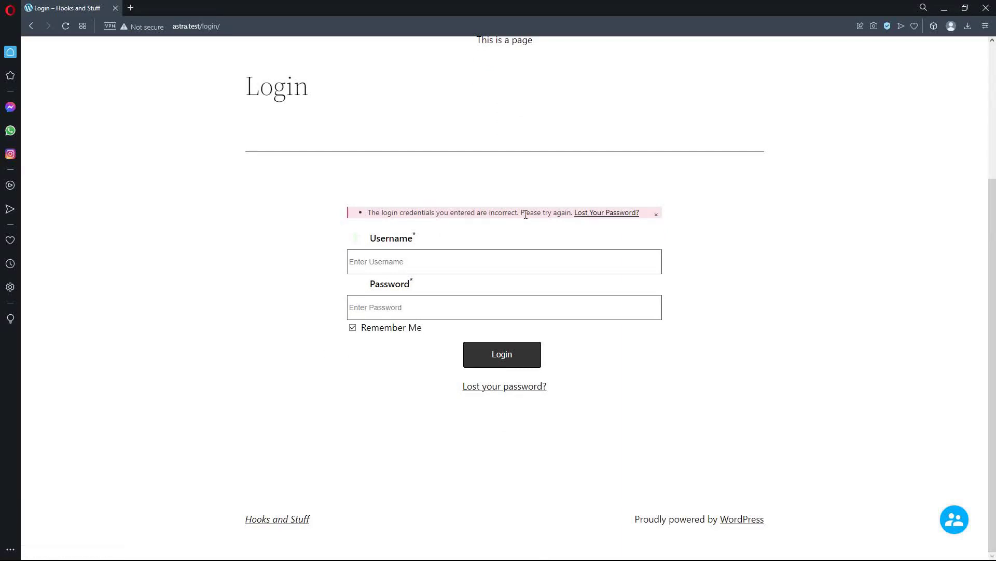
Follow the error's Lost Your Password? link and inspect the recovery page's Your Email field.
left_click(611, 217)
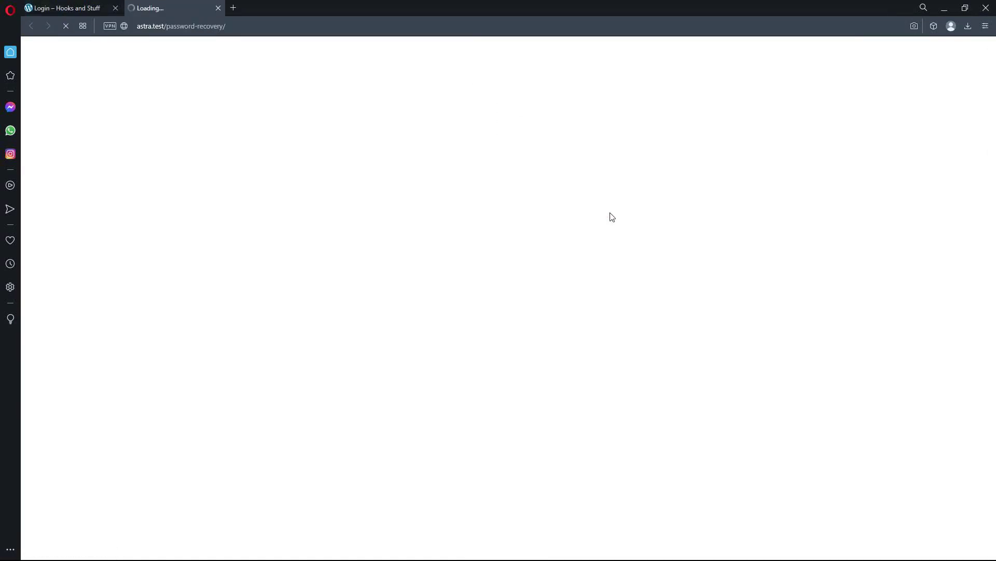
scroll(534, 372, "down", 2)
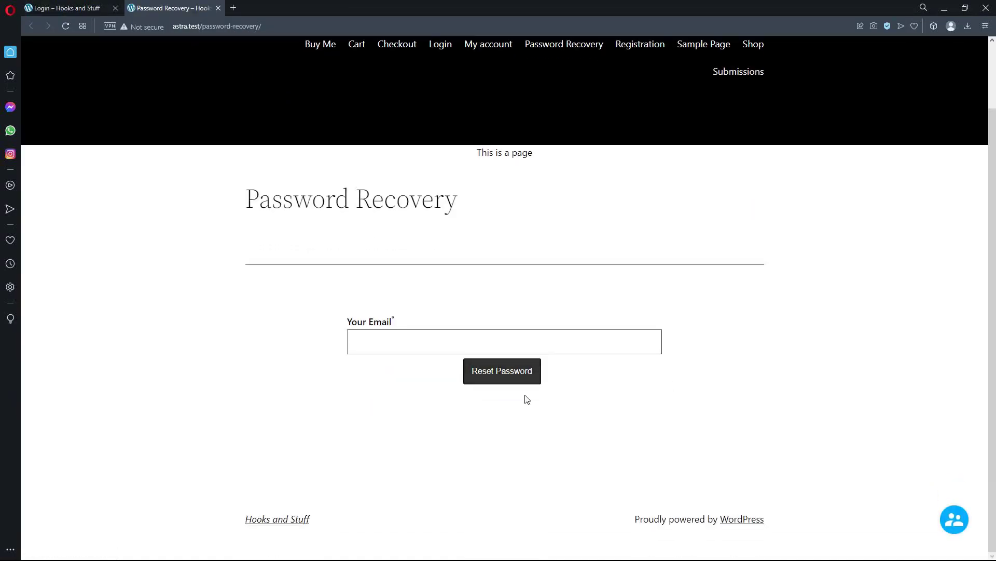
left_click(369, 314)
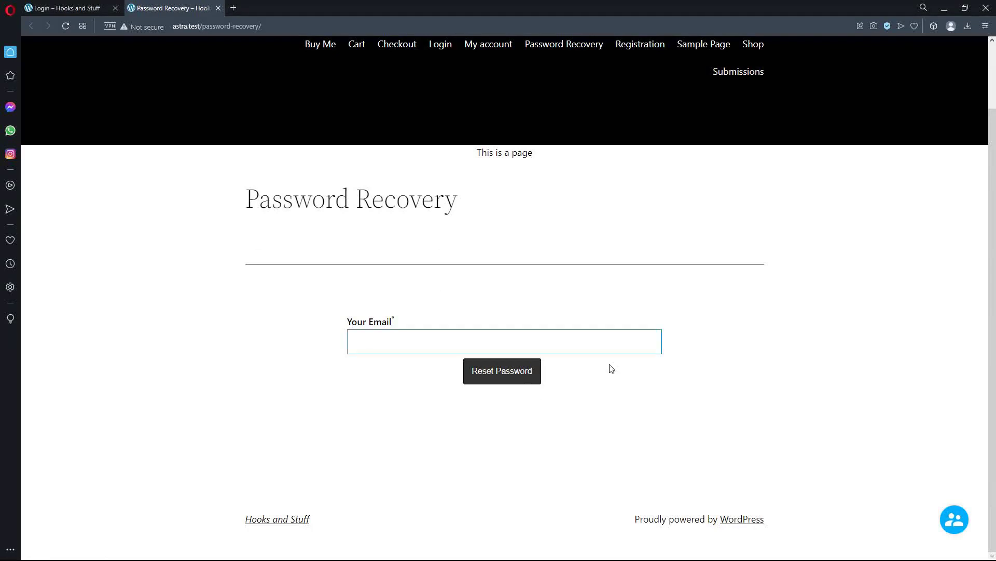
left_click(454, 341)
left_click(426, 341)
key("super")
key("super")
Review the admin's Link Sent and Email not Found messages and password-change labels.
key("alt+Tab")
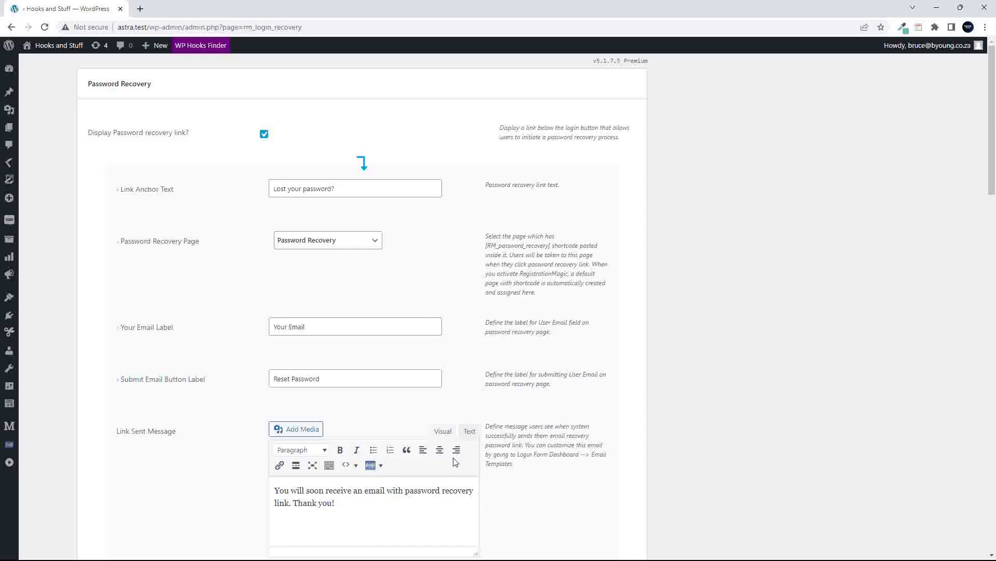
scroll(197, 470, "down", 1)
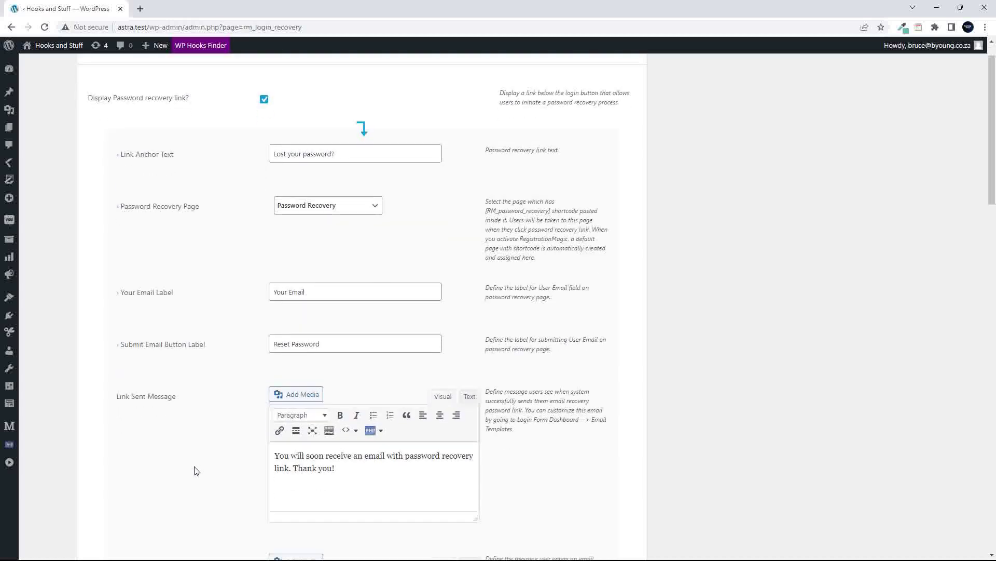
scroll(193, 471, "down", 2)
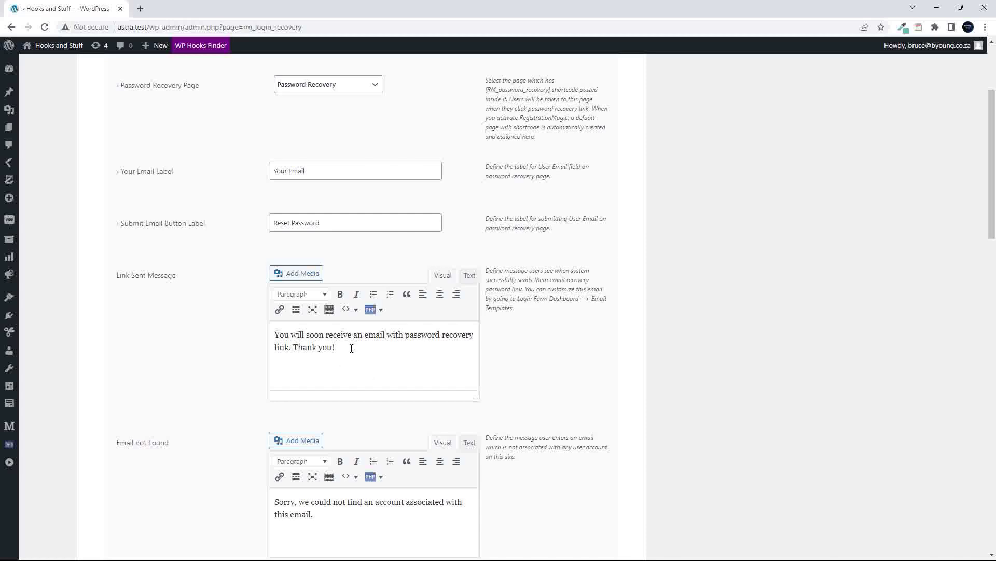
left_click_drag(290, 335, 398, 351)
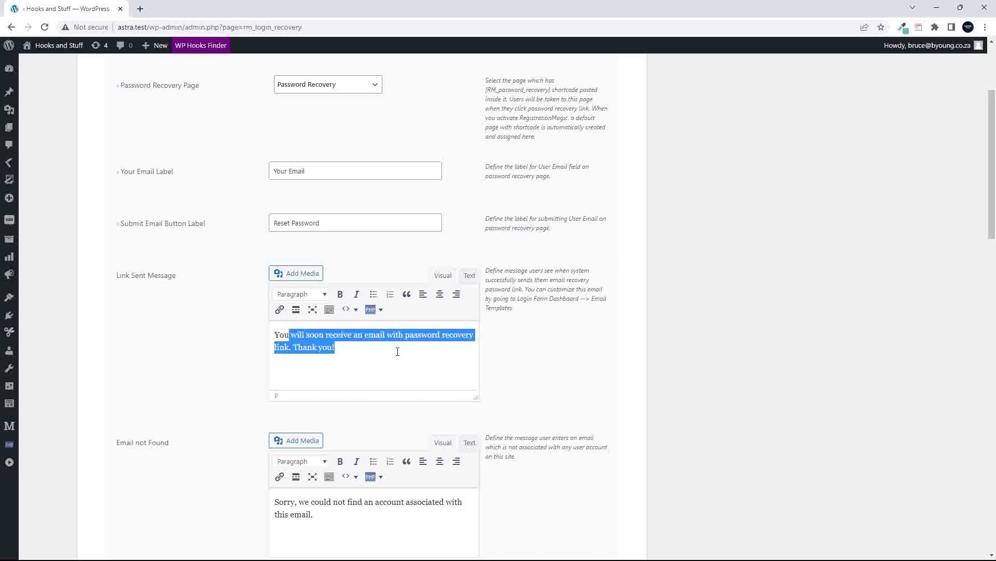
scroll(397, 353, "down", 2)
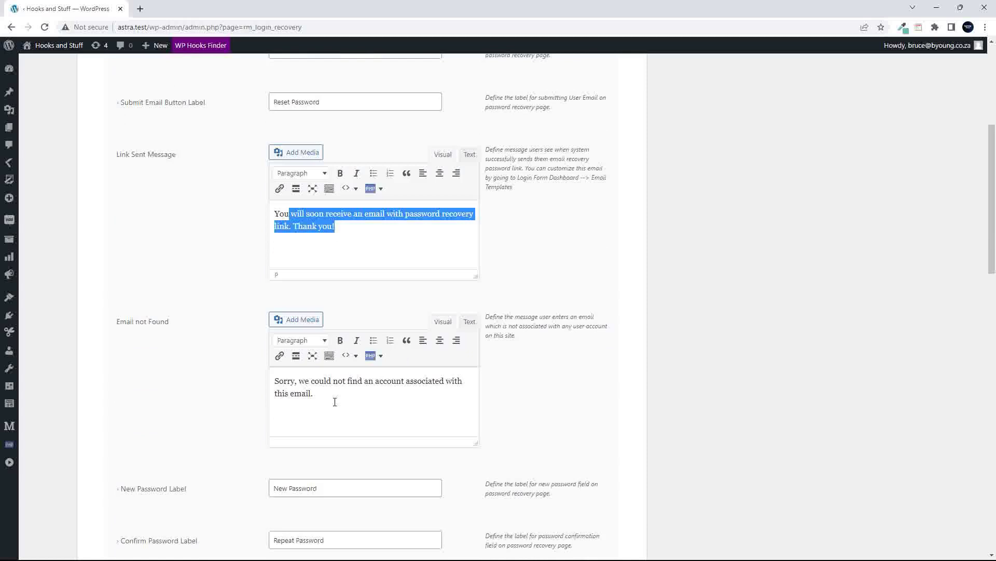
left_click(335, 400)
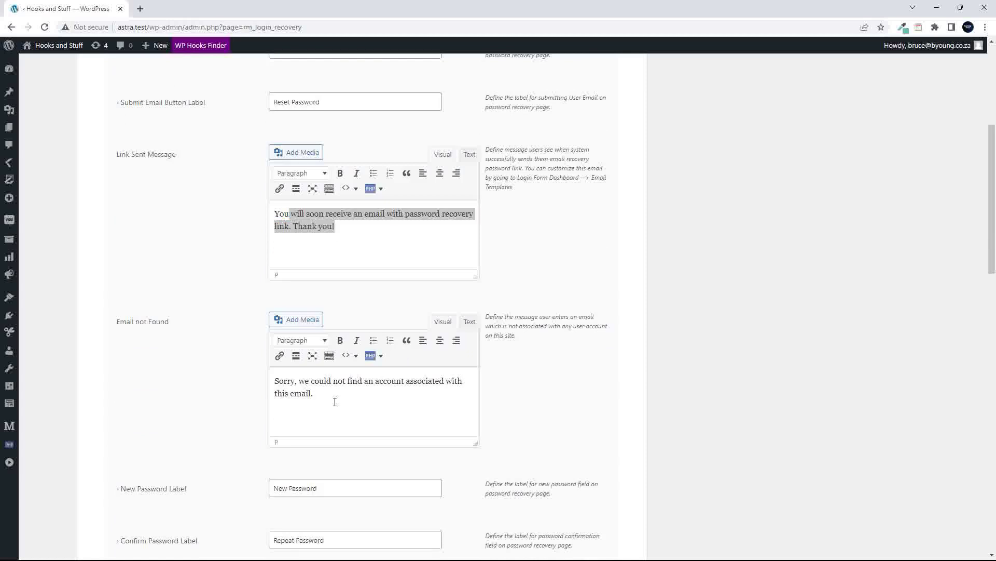
scroll(335, 401, "down", 7)
scroll(334, 403, "up", 2)
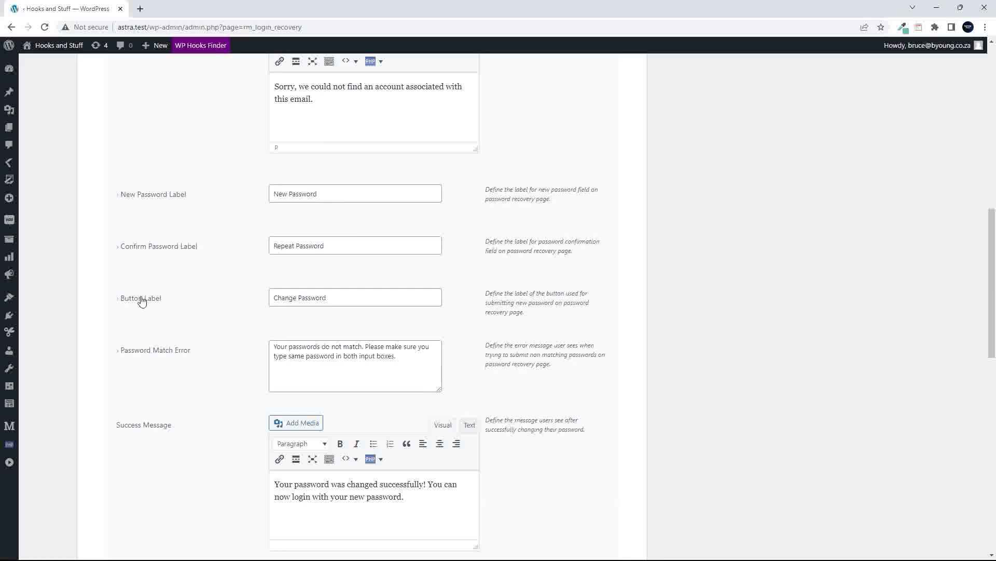
left_click(350, 298)
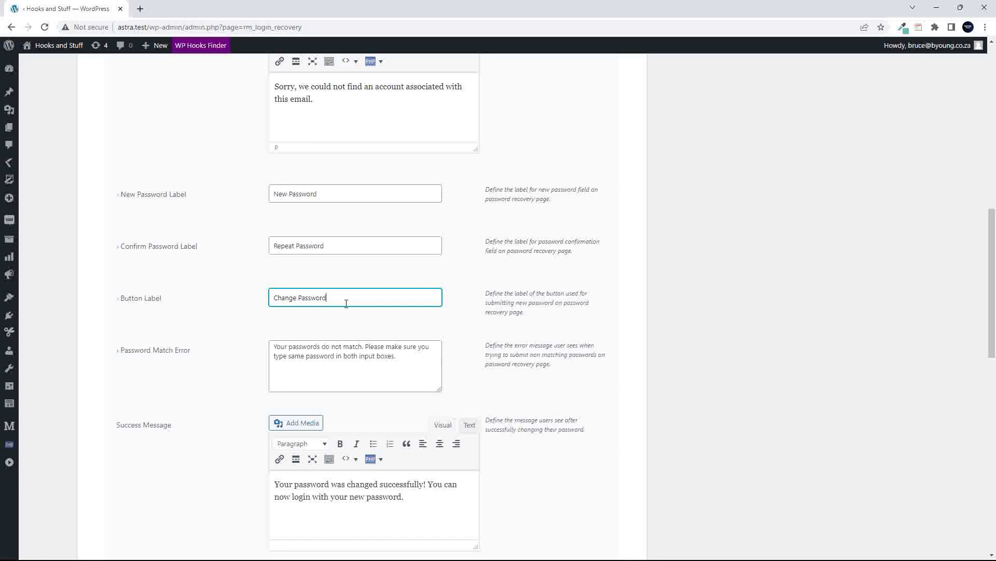
scroll(140, 156, "down", 4)
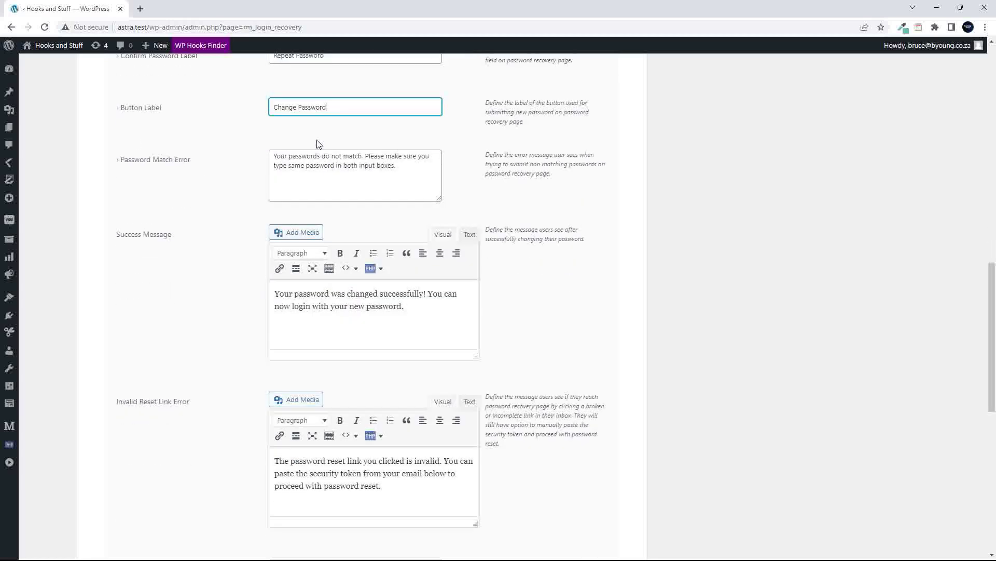
scroll(316, 138, "up", 2)
left_click(360, 276)
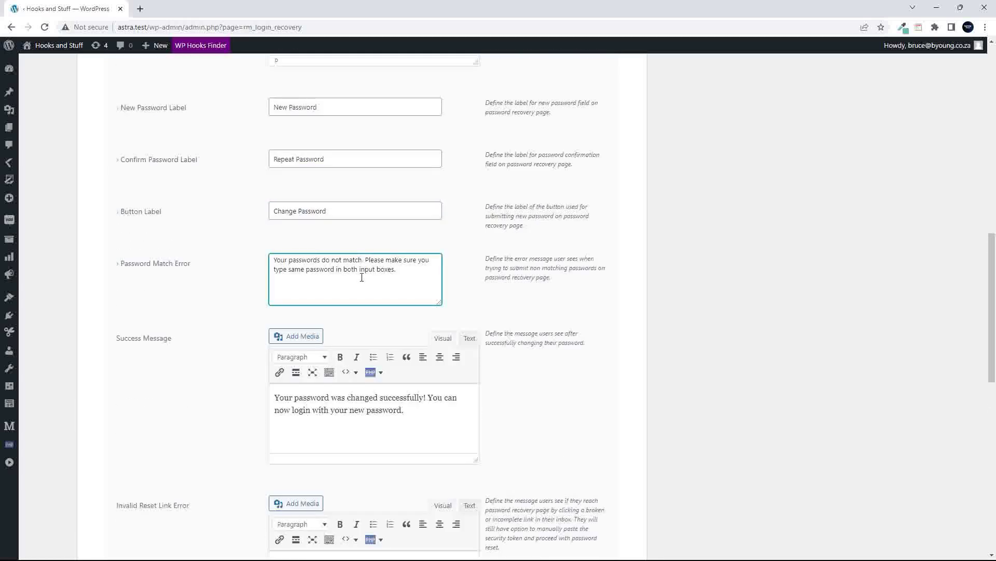
left_click(429, 415)
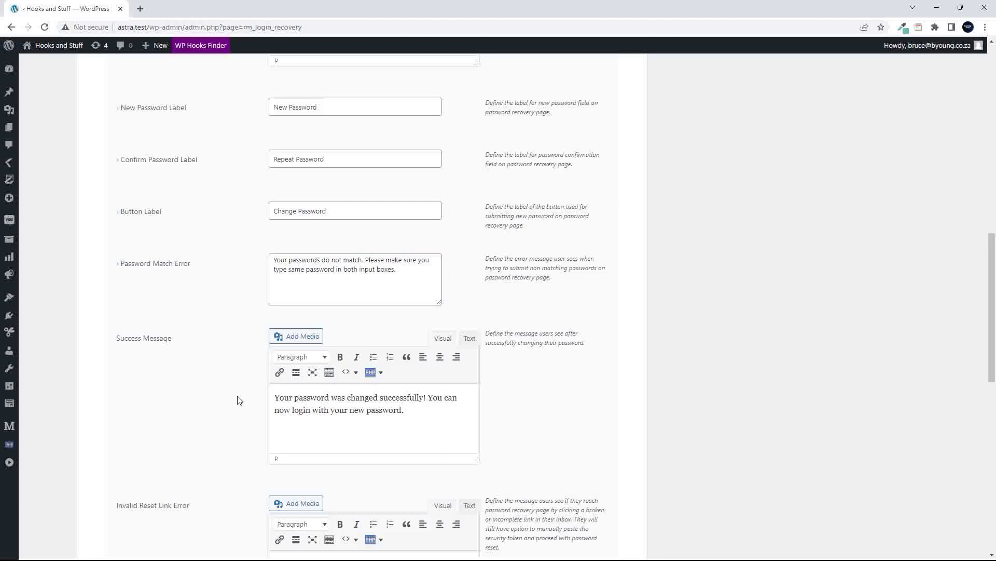
scroll(238, 400, "down", 2)
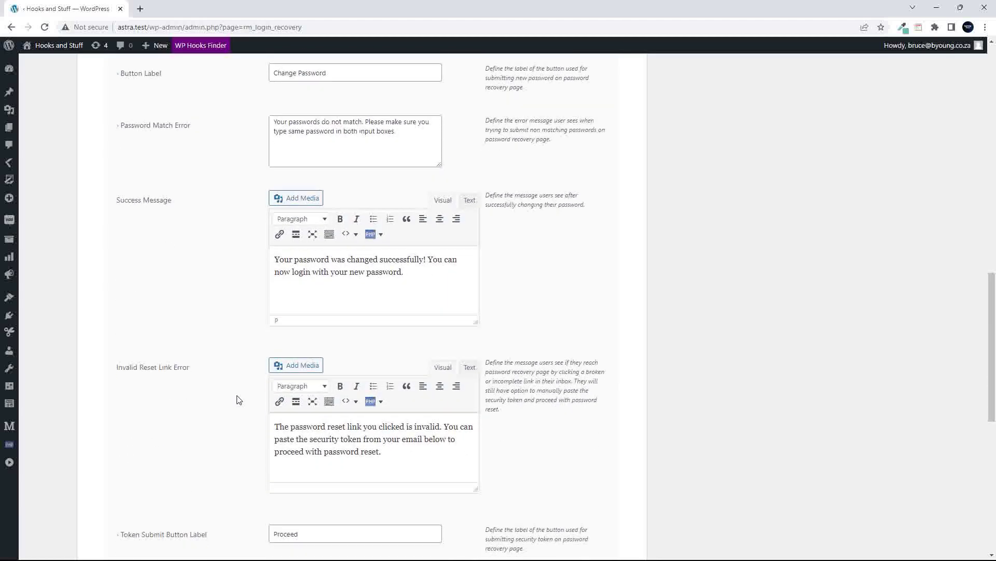
scroll(238, 399, "down", 2)
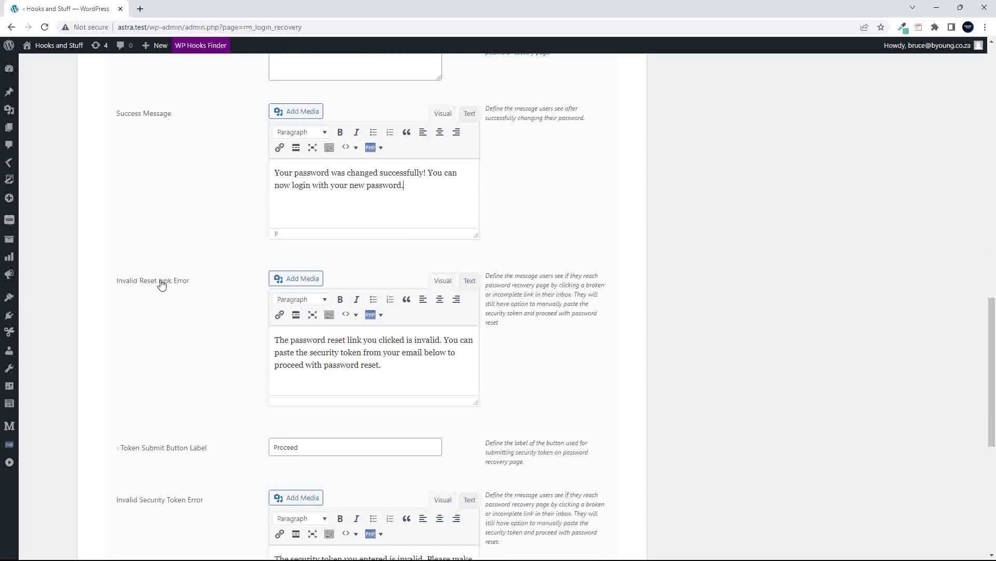
scroll(164, 281, "down", 1)
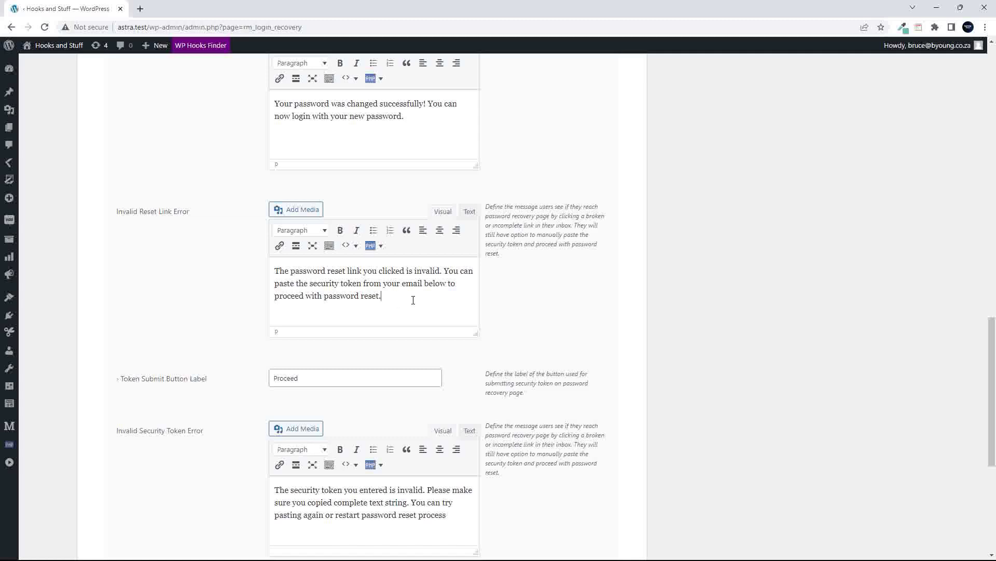
scroll(218, 296, "down", 4)
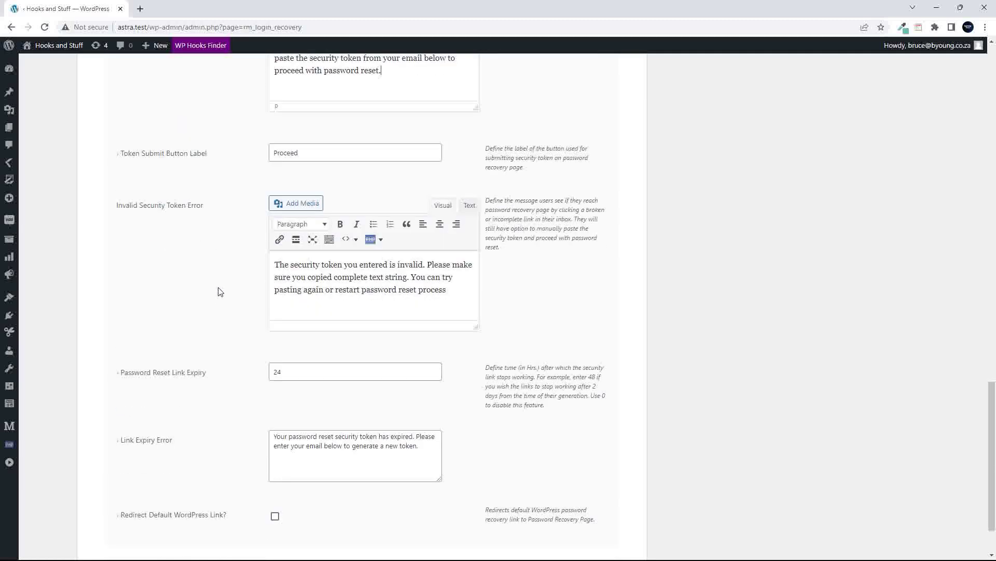
left_click(342, 150)
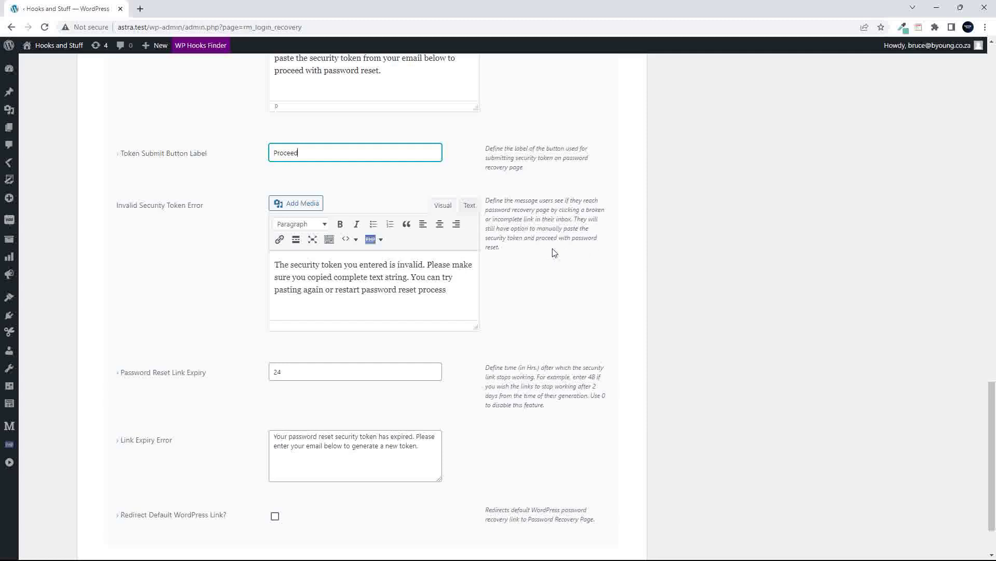
scroll(555, 252, "down", 2)
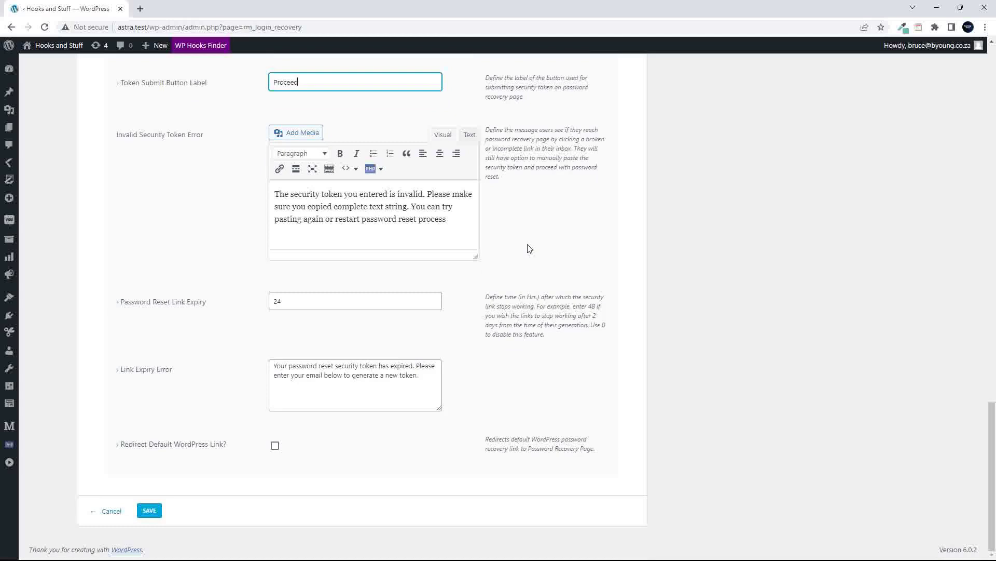
left_click_drag(307, 297, 231, 297)
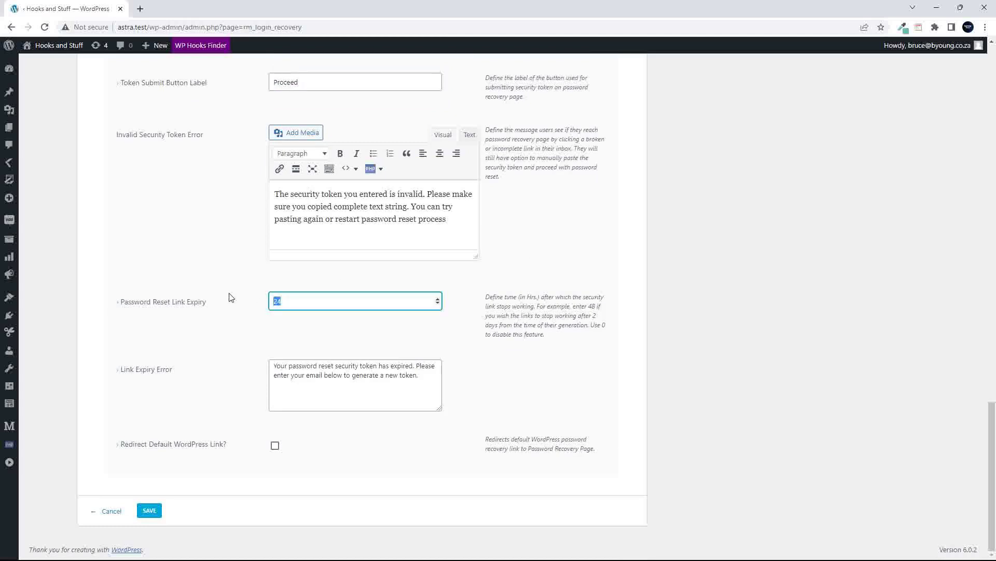
left_click(313, 305)
left_click(275, 448)
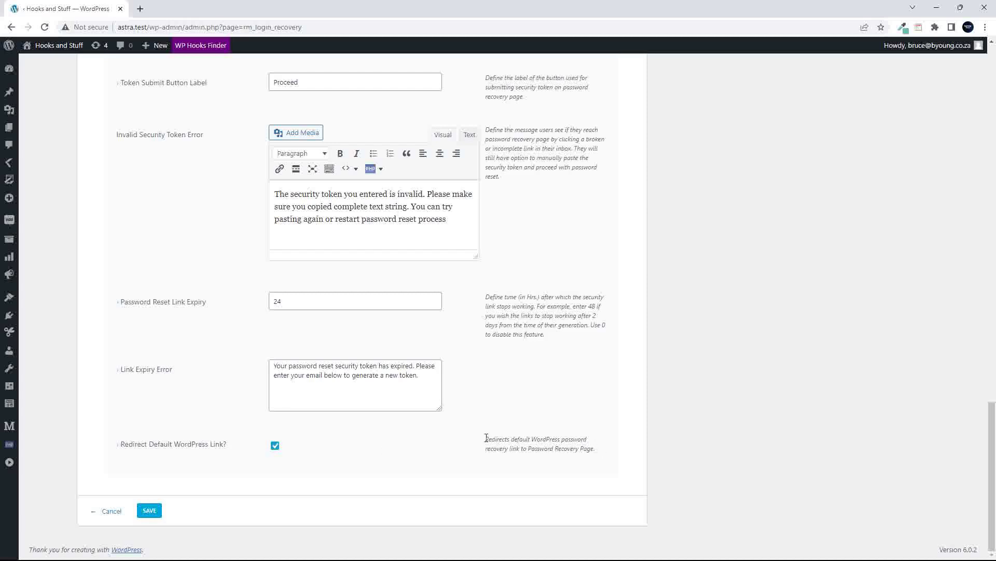
left_click_drag(486, 438, 608, 460)
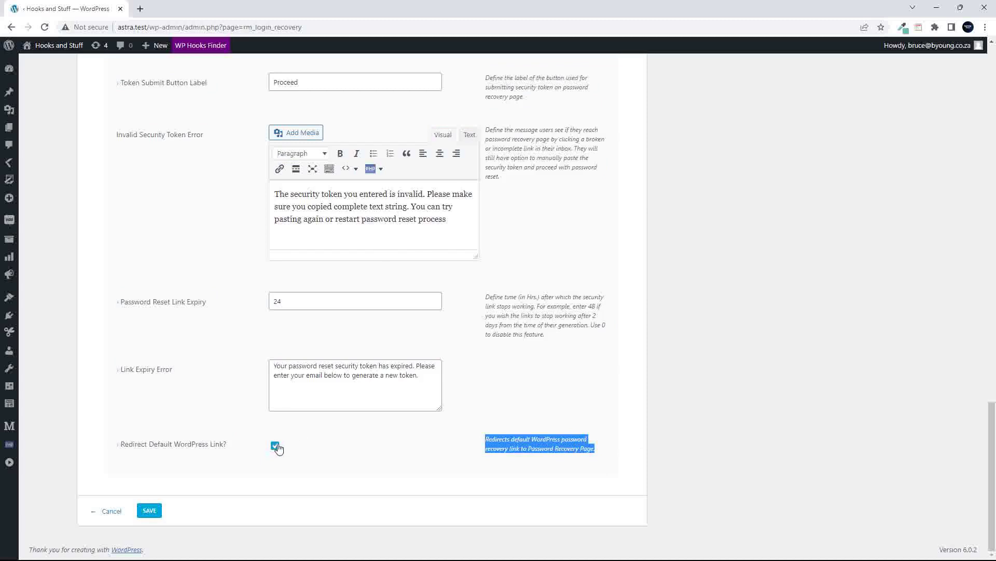
left_click(275, 446)
scroll(320, 457, "up", 20)
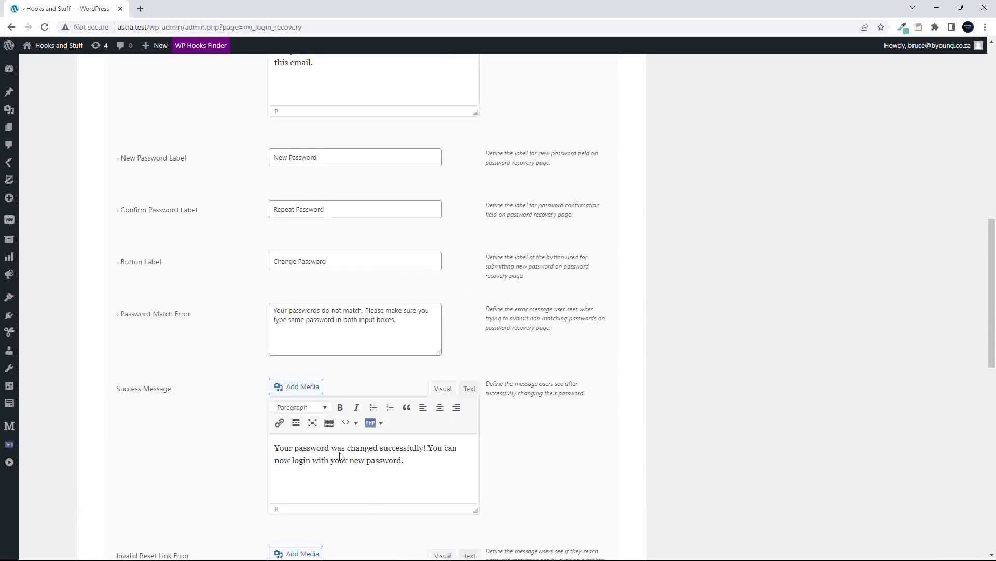
scroll(340, 451, "up", 1)
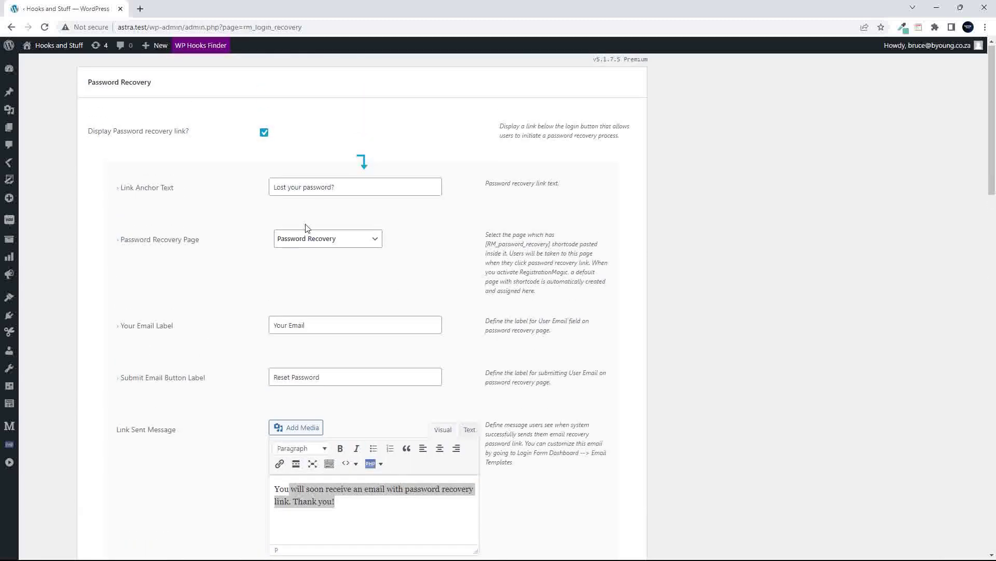
scroll(222, 382, "down", 15)
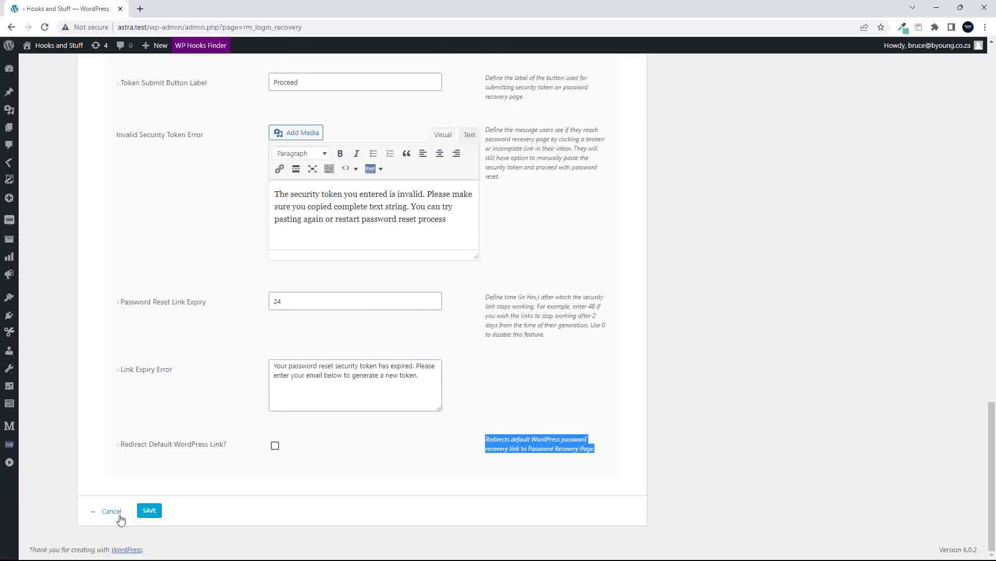
Leave password recovery unsaved, open Two-Factor Authentication, and turn on 2FA with numeric OTP.
left_click(112, 512)
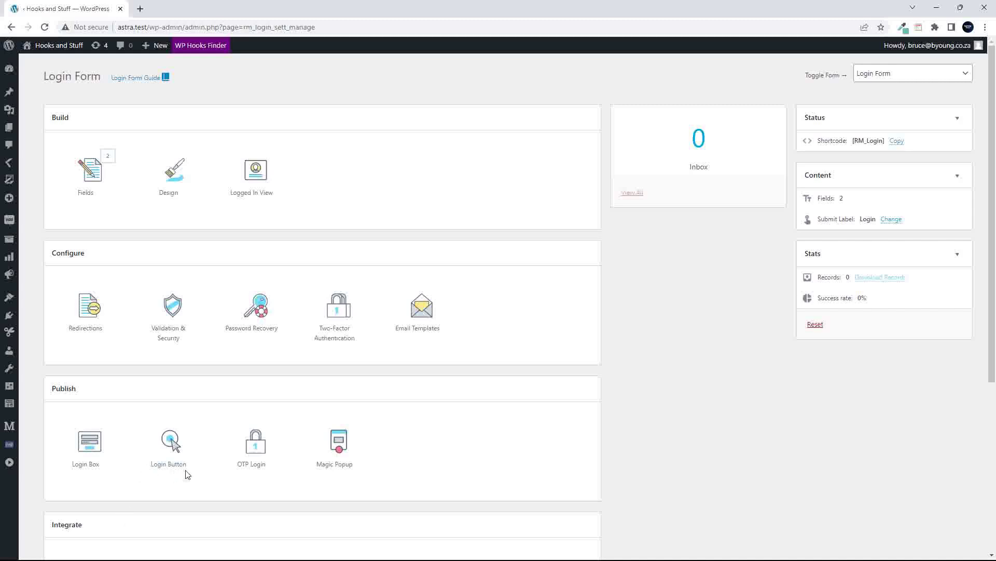
left_click(336, 319)
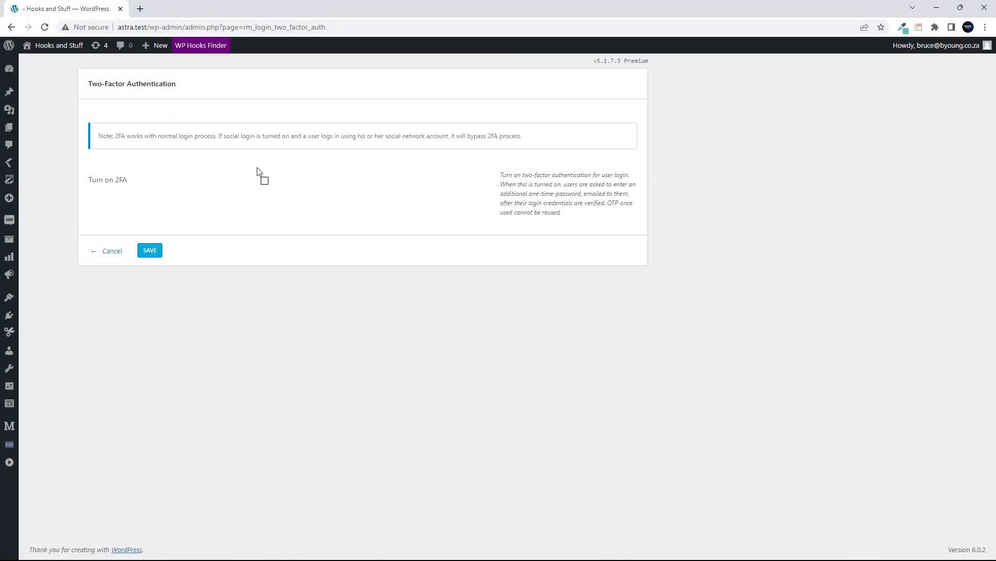
left_click(264, 182)
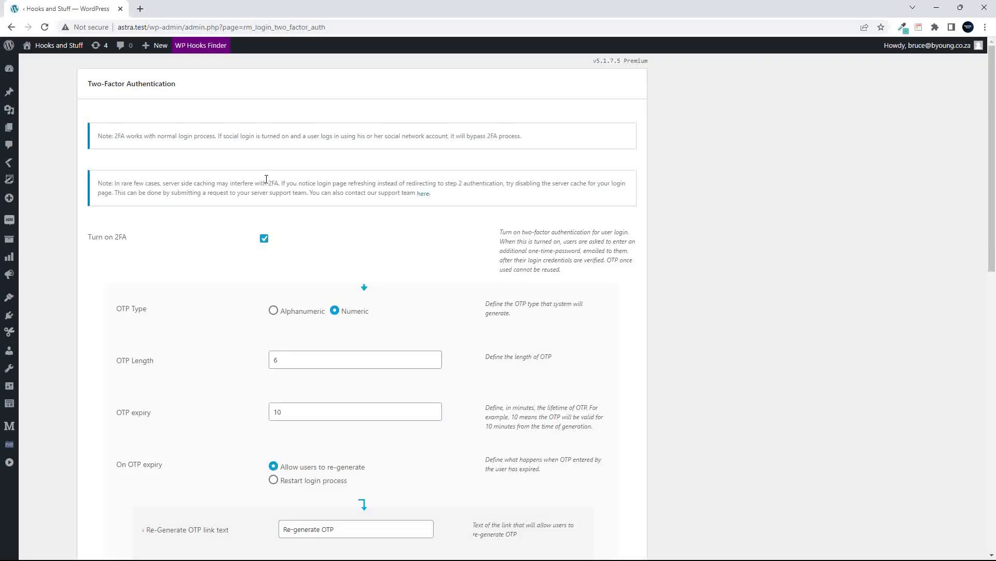
scroll(216, 254, "down", 4)
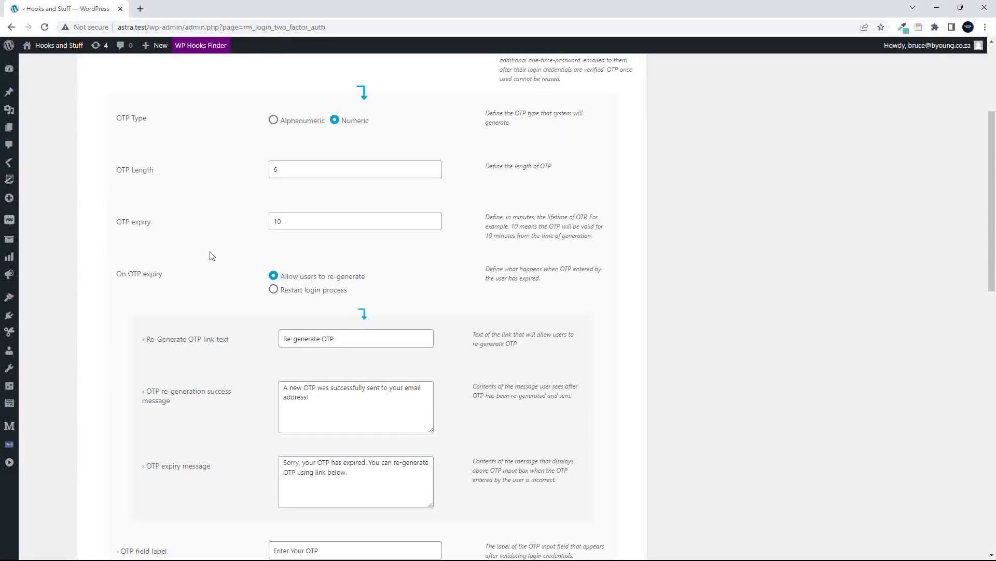
left_click(274, 123)
left_click(334, 124)
Review the OTP resend options and set Apply 2FA for to Specific roles.
scroll(343, 145, "down", 1)
scroll(322, 161, "up", 1)
scroll(259, 372, "down", 5)
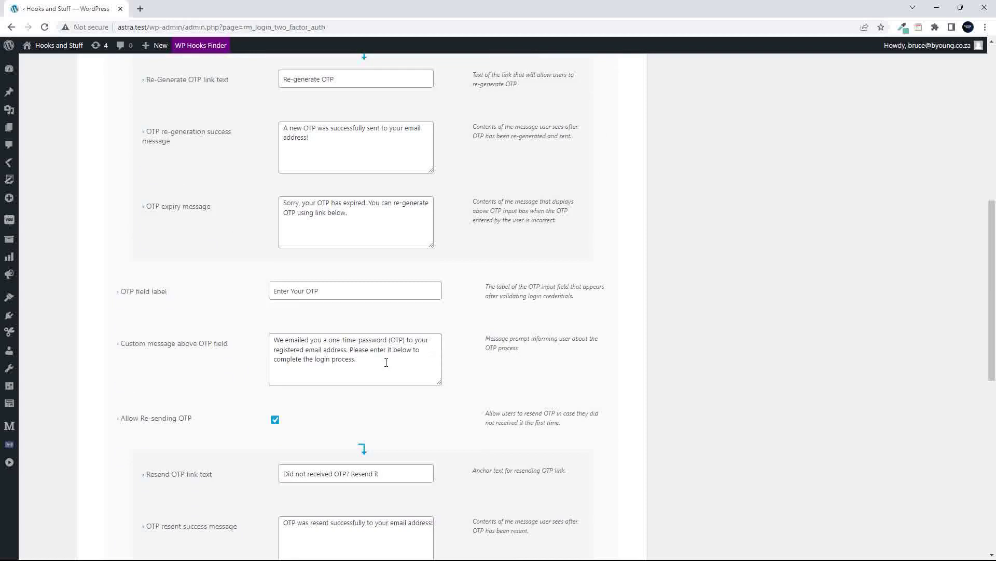
scroll(386, 363, "down", 3)
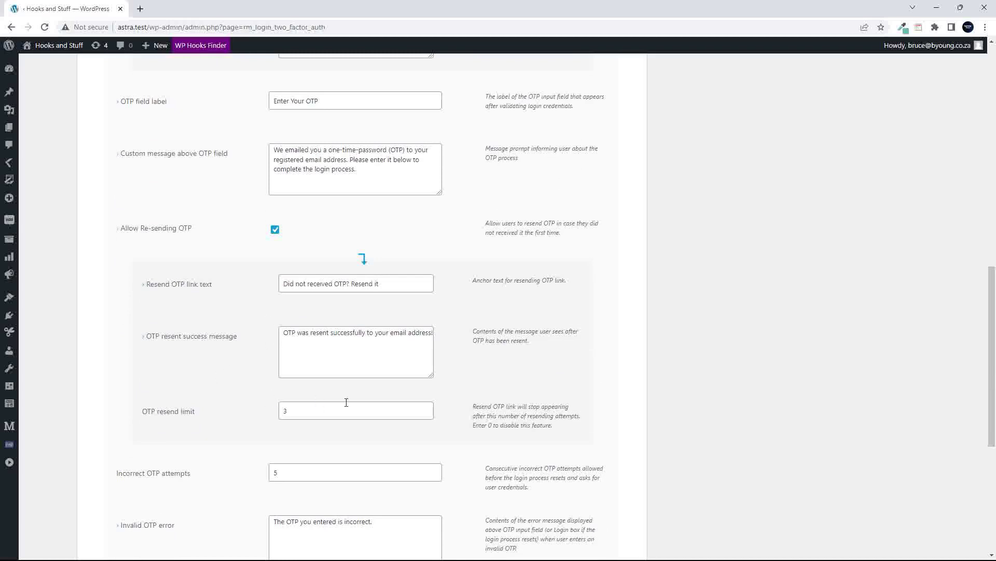
left_click(325, 409)
scroll(325, 408, "down", 5)
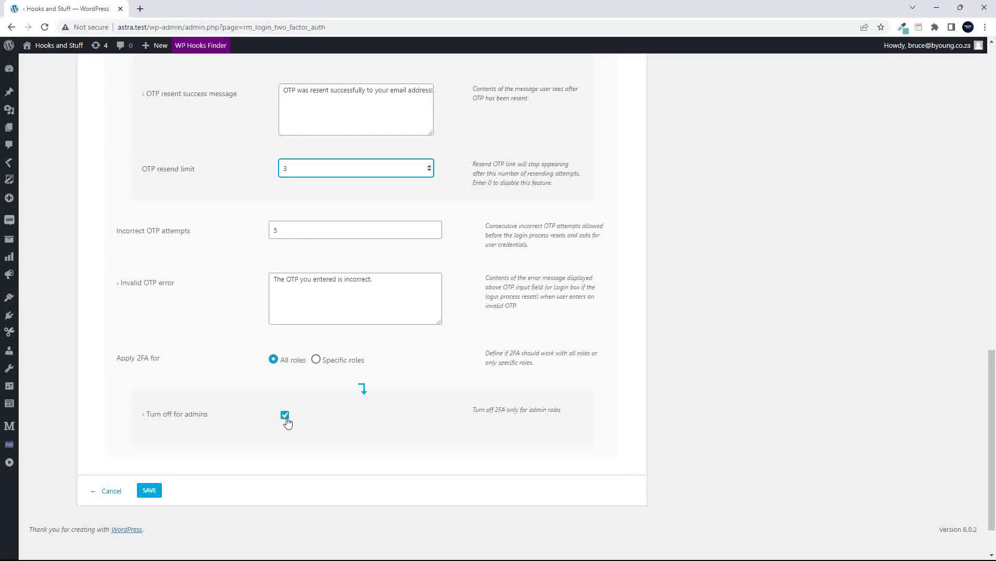
left_click(317, 360)
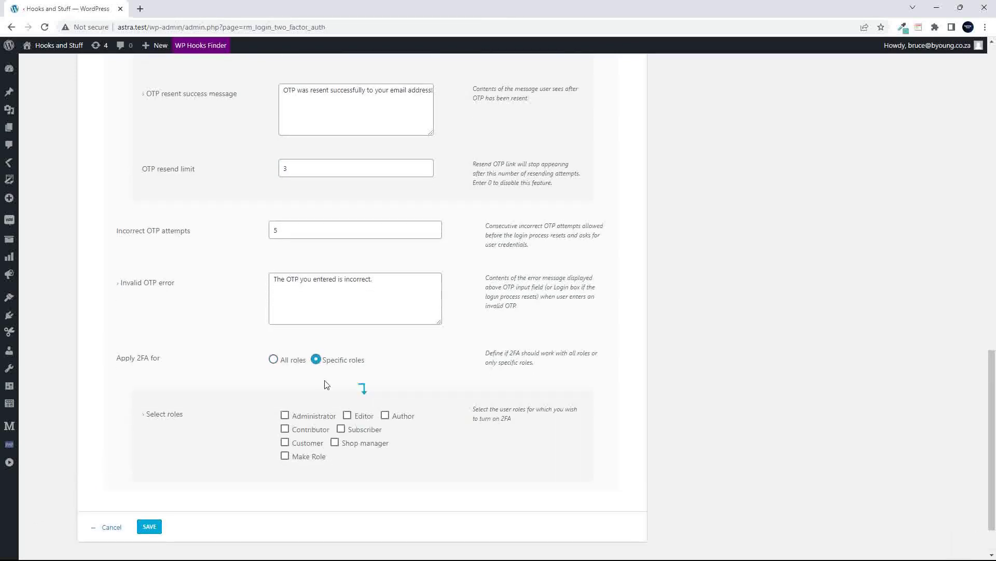
Tick Subscriber, Shop manager, Customer and Contributor as two-factor authentication roles.
left_click(341, 428)
left_click(334, 442)
left_click(285, 442)
left_click(285, 429)
scroll(232, 467, "down", 2)
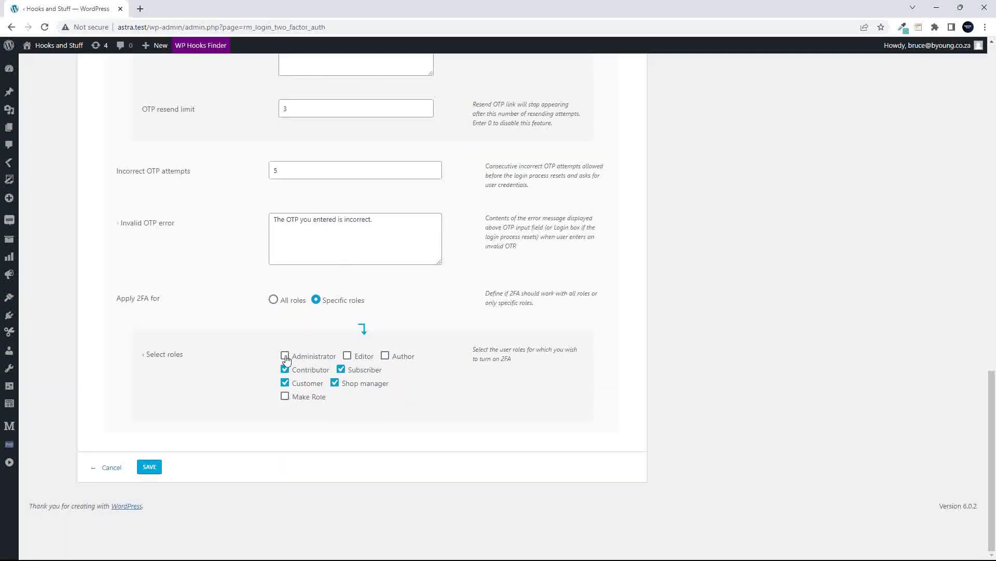
Revert 2FA to All roles, cancel without saving, and go to the login form's Email Templates.
left_click(273, 300)
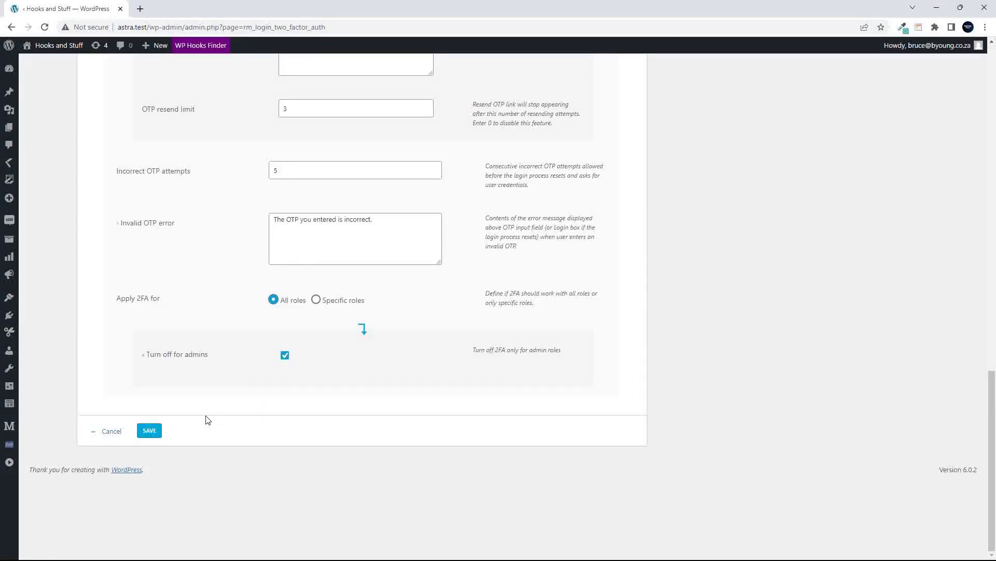
left_click(111, 432)
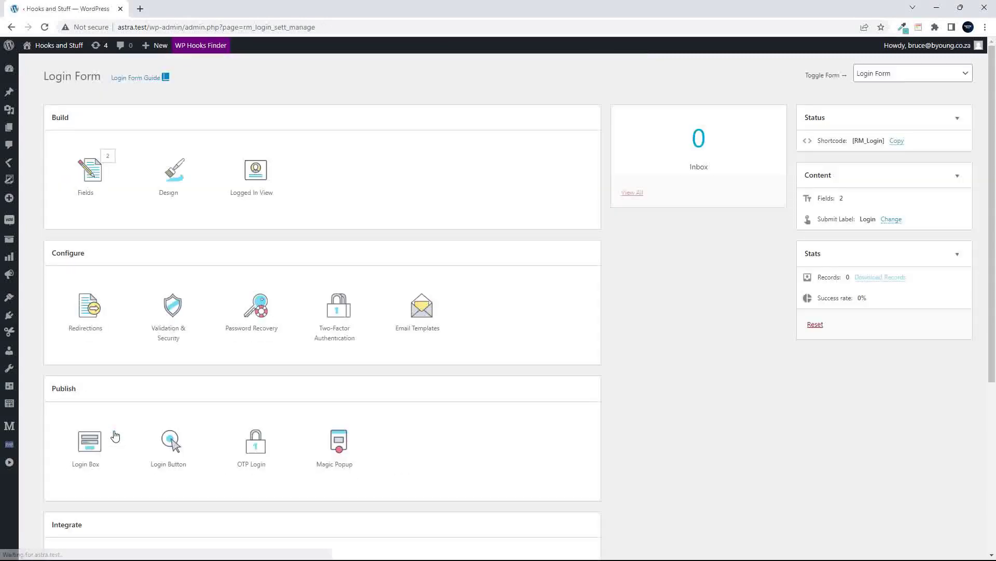
left_click(421, 310)
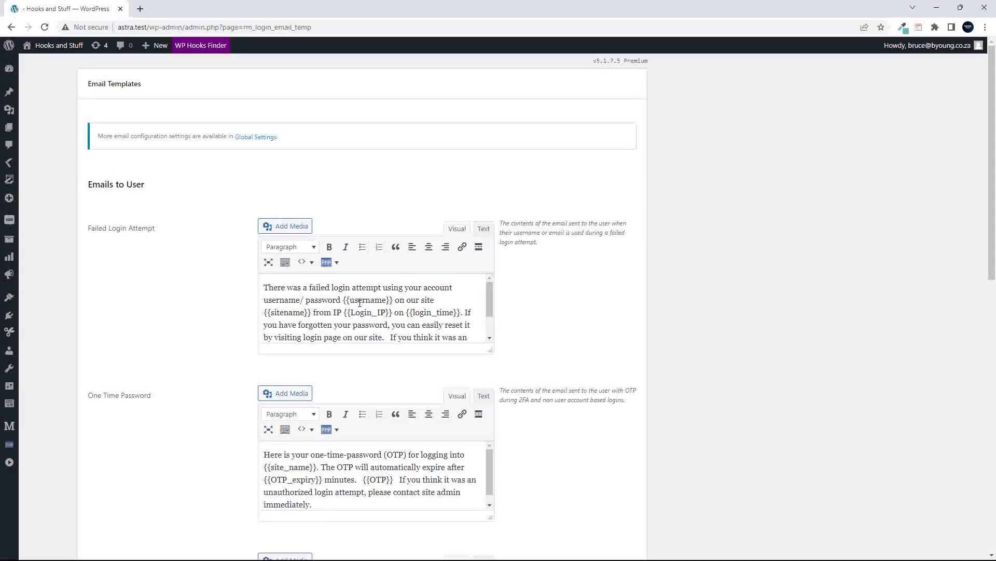
Read through the Failed Login Attempt and One Time Password email texts, then cancel unsaved.
left_click_drag(269, 287, 410, 312)
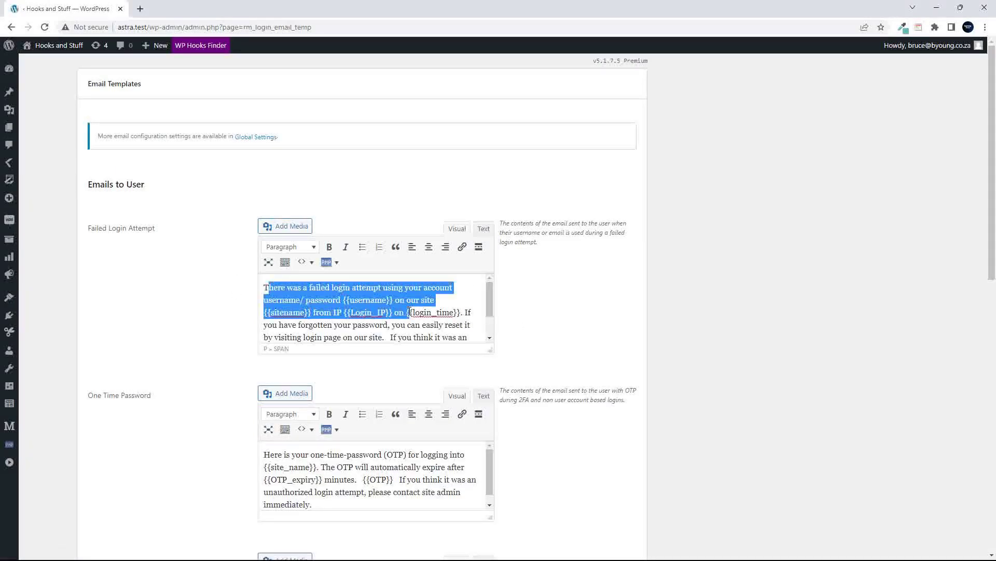
mouse_move(488, 299)
left_mouse_down()
mouse_move(490, 322)
mouse_move(493, 300)
left_mouse_up()
scroll(145, 328, "down", 2)
scroll(145, 331, "down", 3)
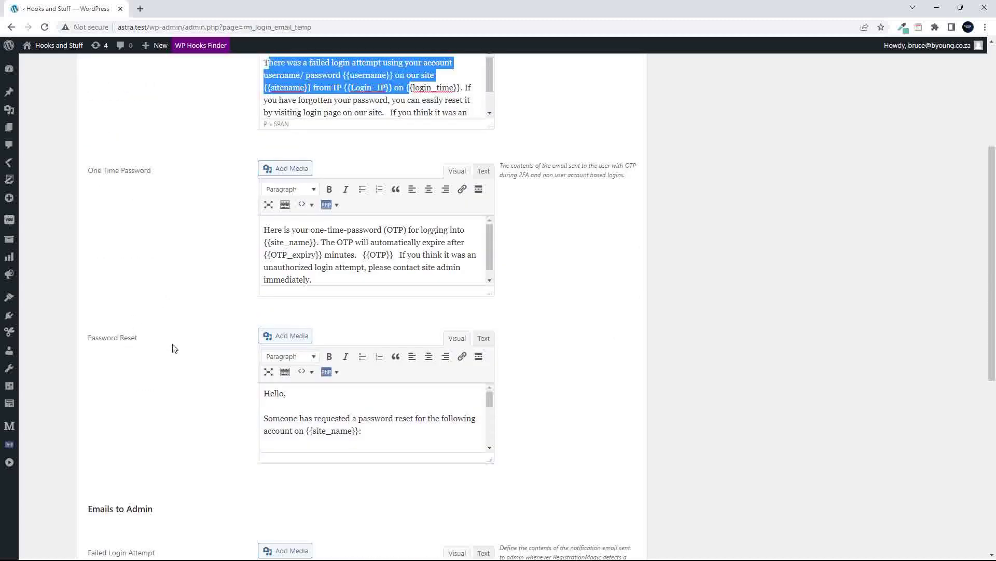
scroll(178, 369, "down", 1)
scroll(178, 369, "down", 5)
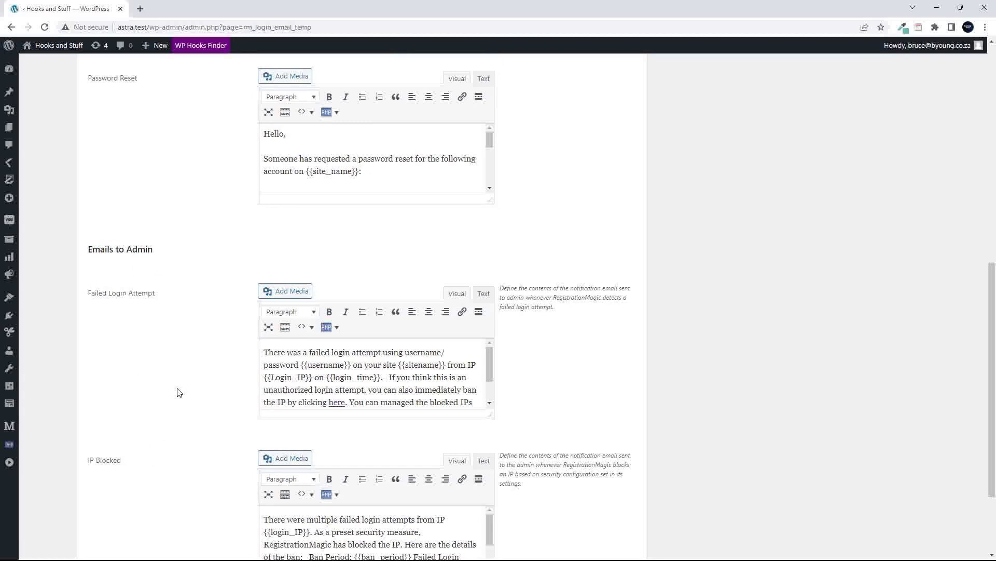
scroll(178, 391, "up", 8)
scroll(234, 469, "down", 1)
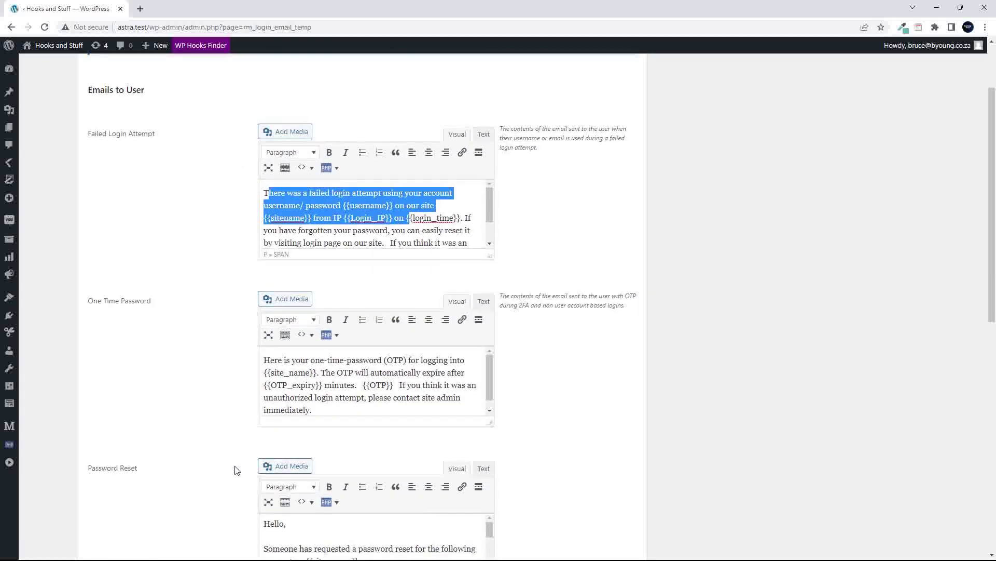
scroll(233, 469, "down", 10)
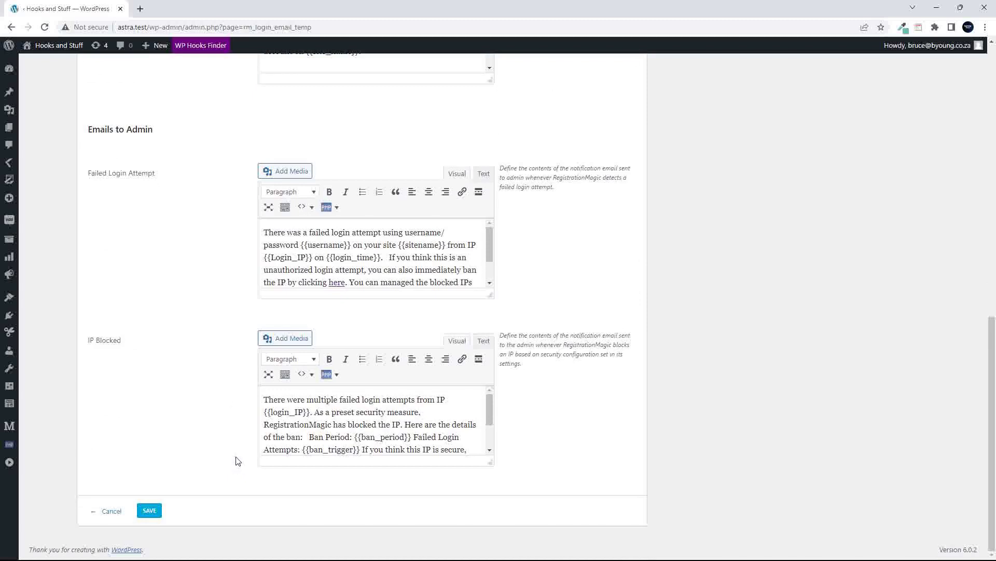
left_click(115, 512)
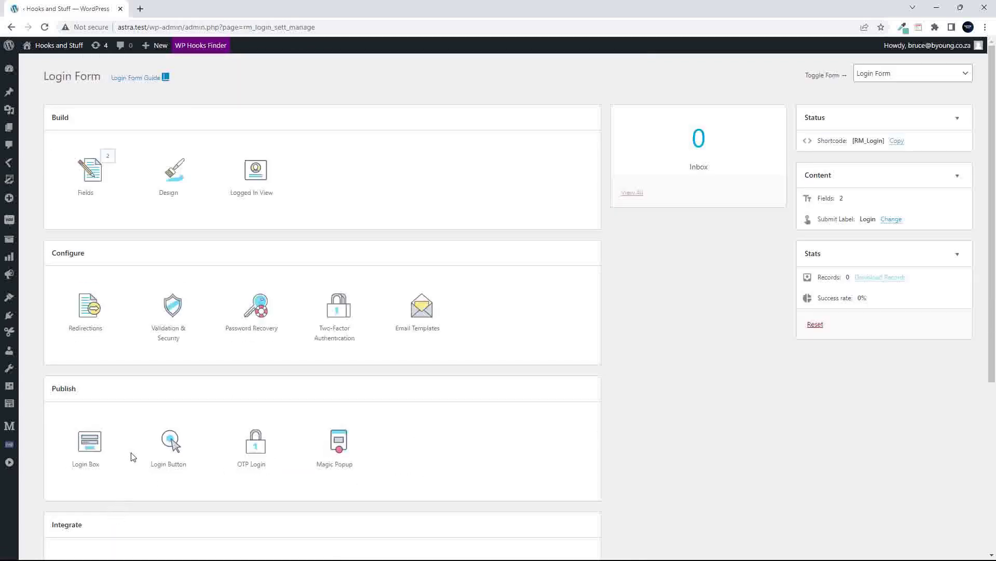
Copy the Login Box's [RM_Login] shortcode from the Publish dialog, then close the dialog.
scroll(146, 422, "down", 5)
scroll(147, 424, "up", 2)
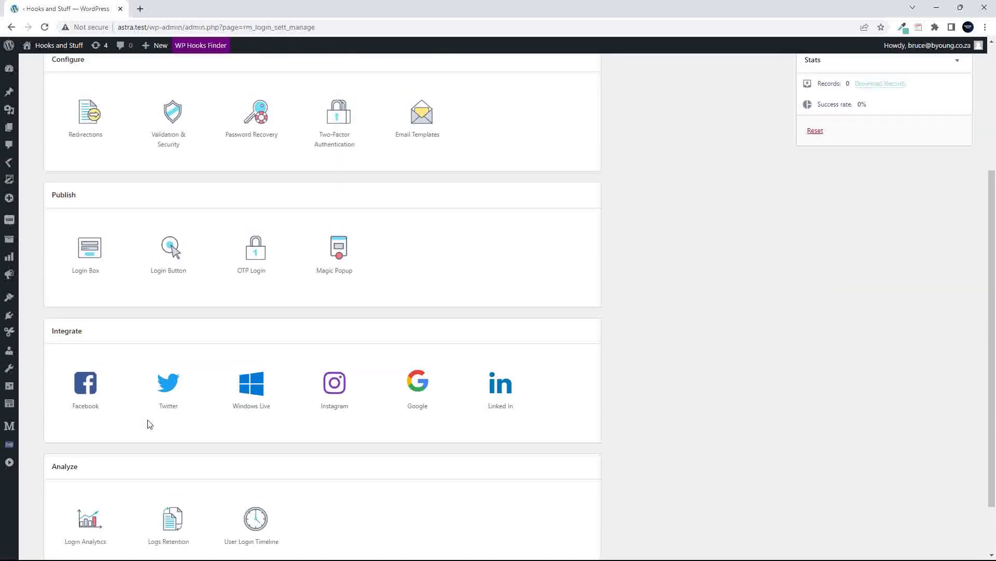
left_click(91, 267)
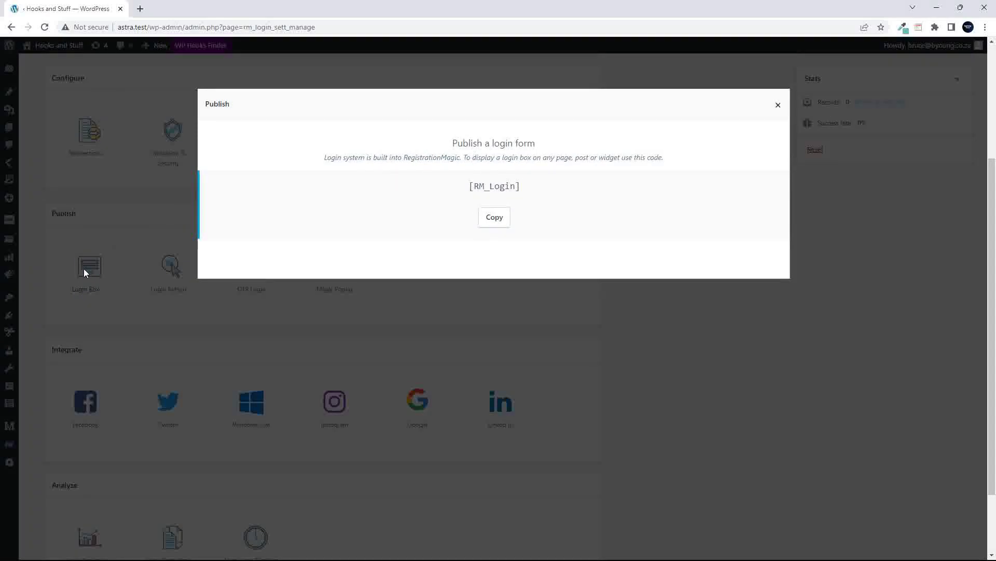
left_click(494, 222)
left_click(778, 104)
scroll(215, 383, "up", 1)
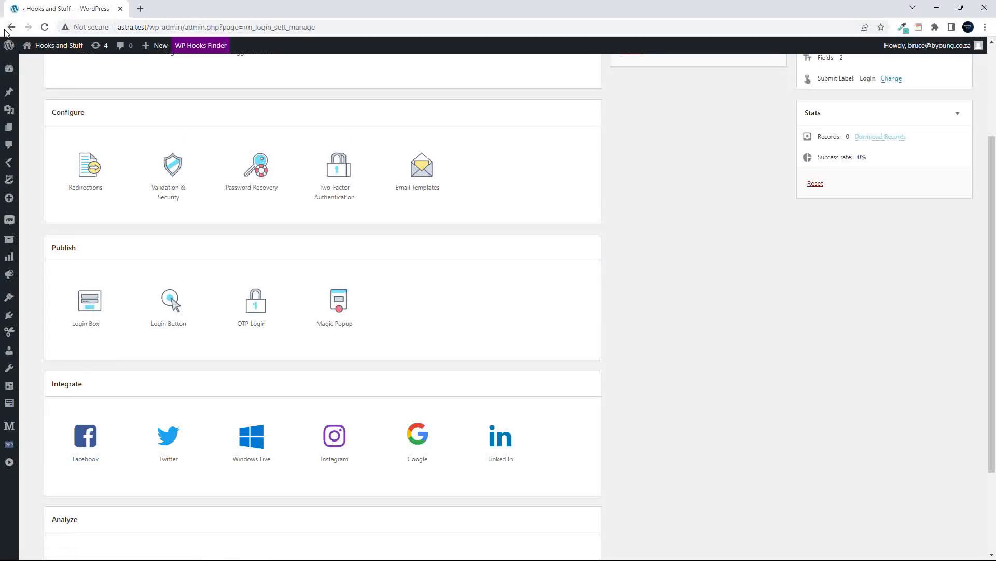
Open All Pages in a new tab and view the live Login page's 'You are already logged in' box.
right_click(19, 128)
left_click(42, 134)
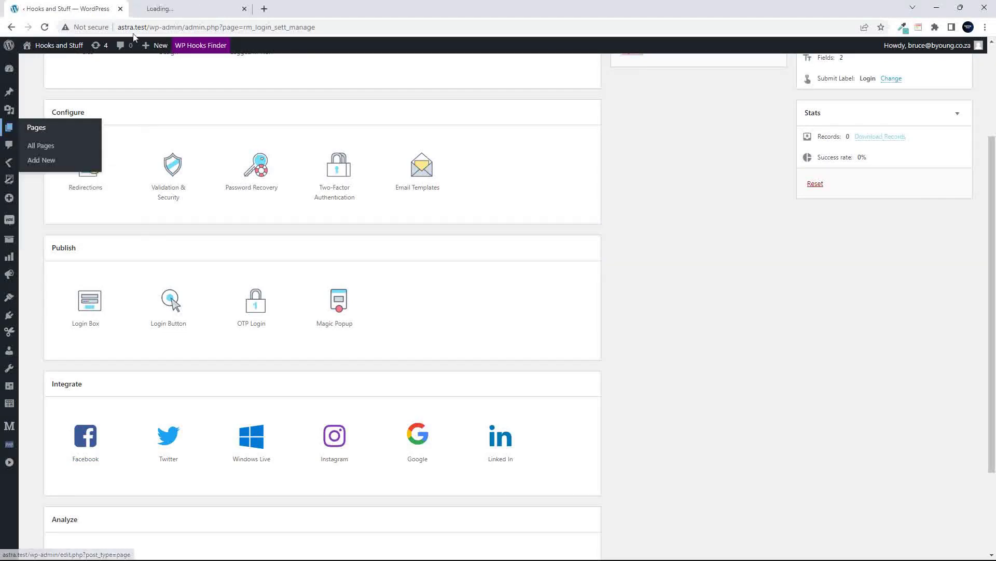
left_click(168, 8)
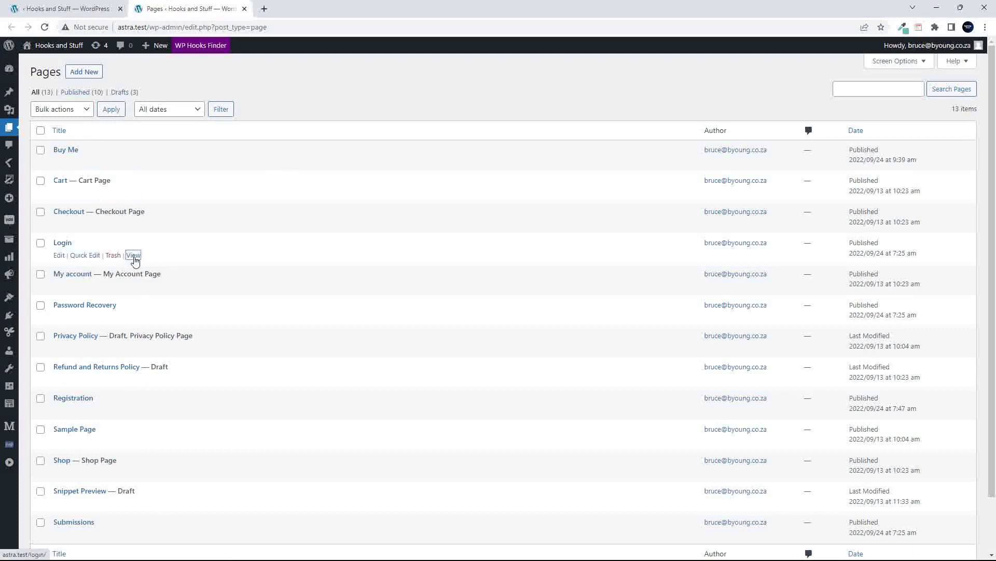
left_click(133, 257)
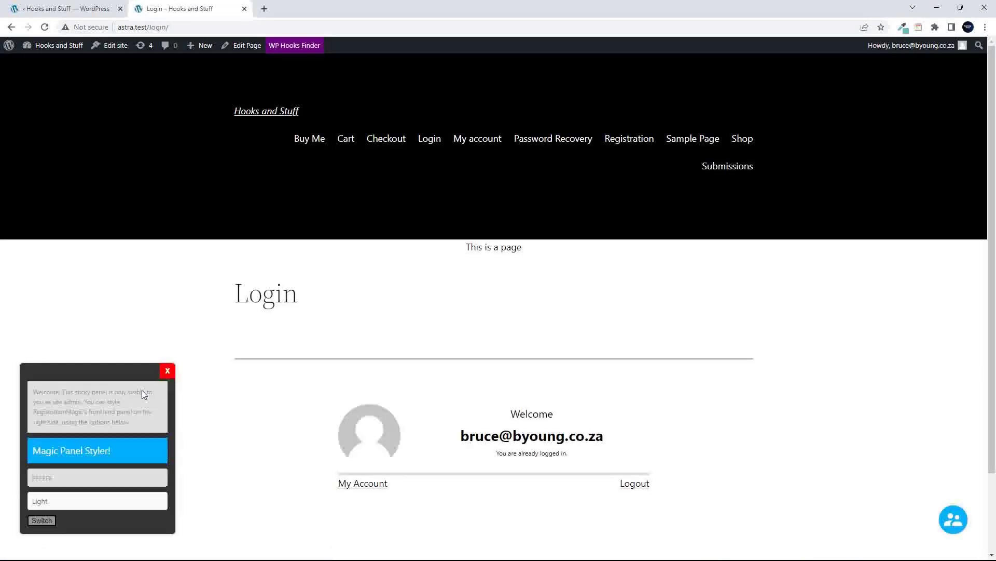
left_click(167, 372)
scroll(155, 363, "down", 3)
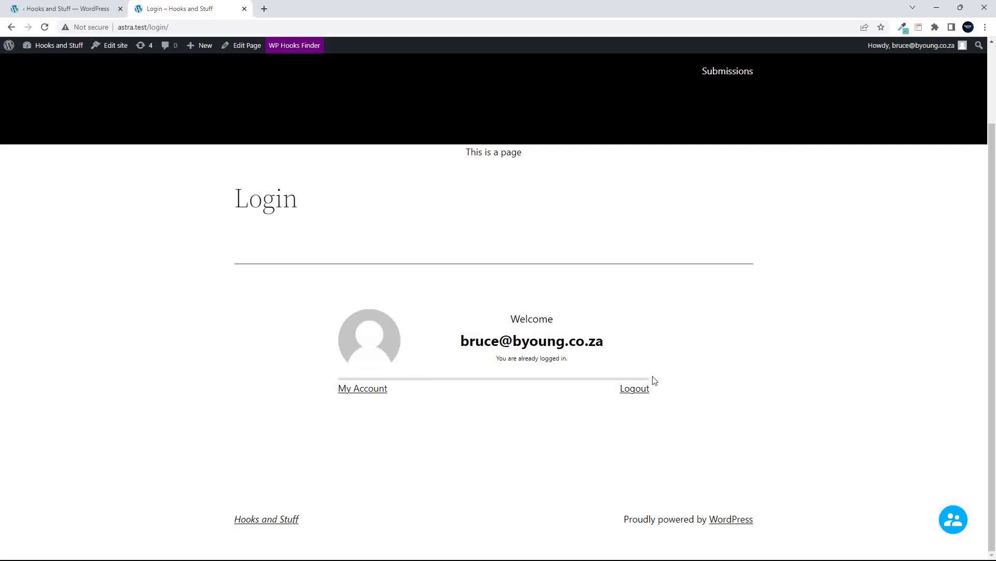
Back in the admin tab, review the Login Button widget's publishing options and close the window.
left_click(70, 12)
scroll(400, 335, "up", 1)
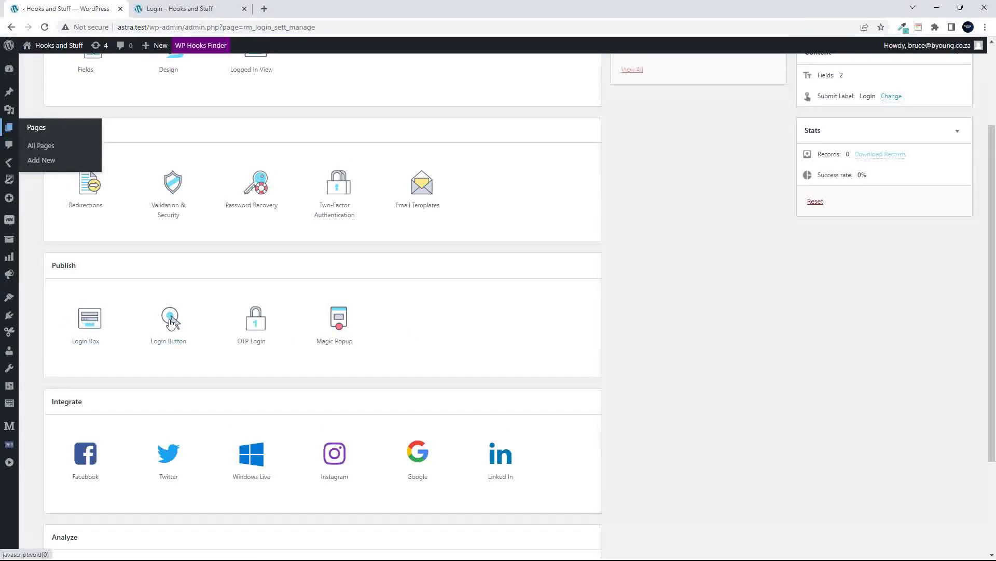
left_click(170, 321)
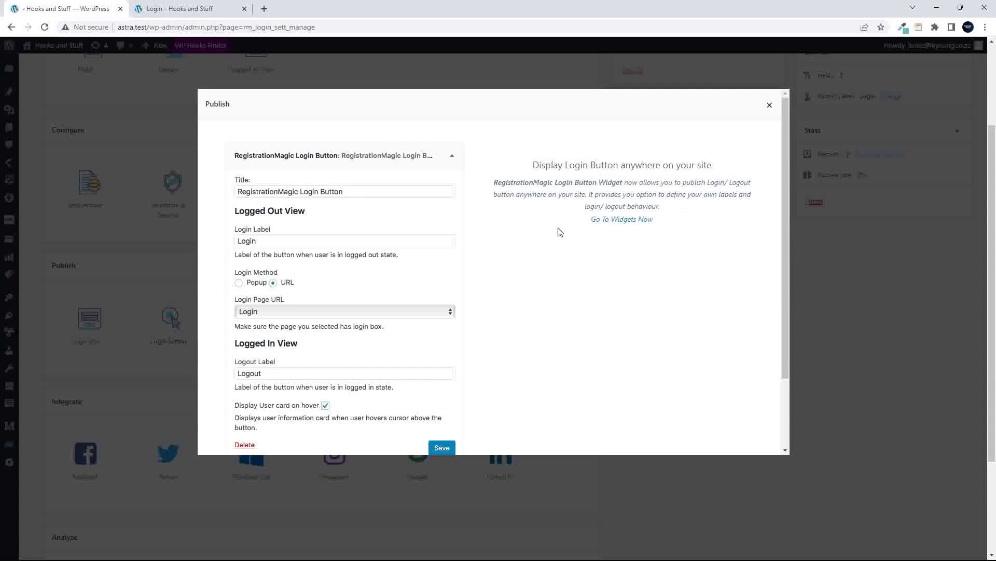
scroll(568, 229, "down", 2)
scroll(610, 243, "up", 2)
scroll(322, 274, "down", 2)
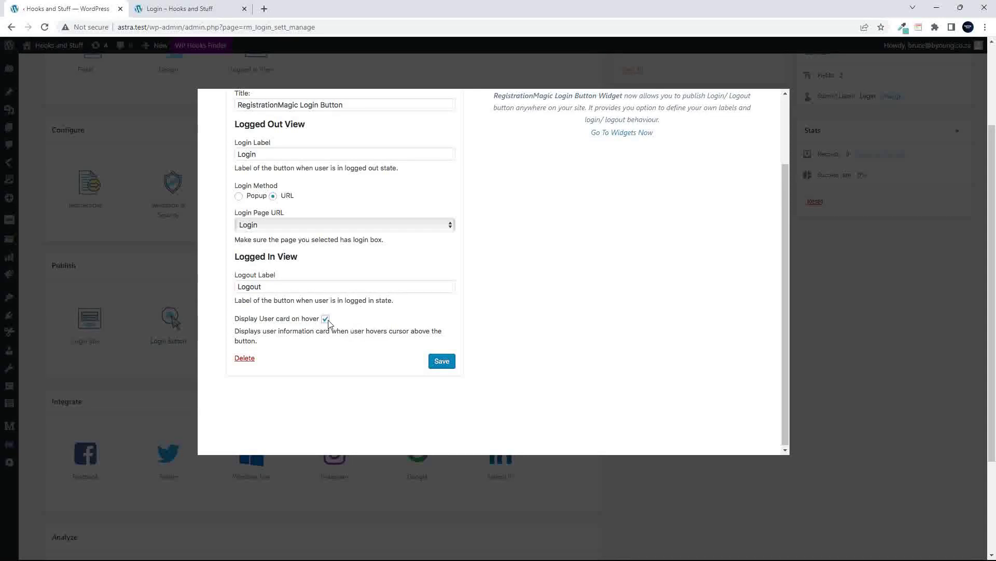
scroll(320, 335, "up", 3)
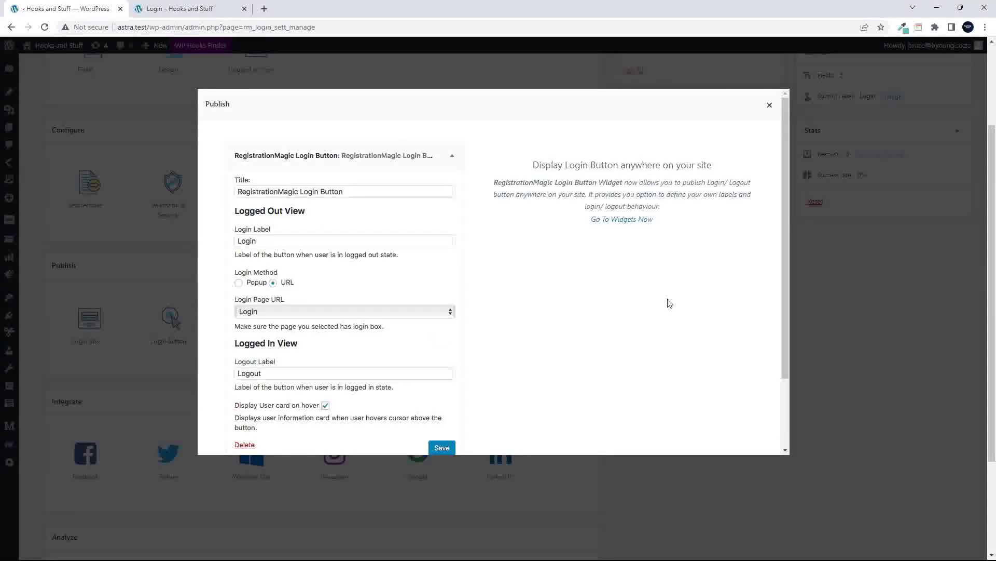
left_click(770, 106)
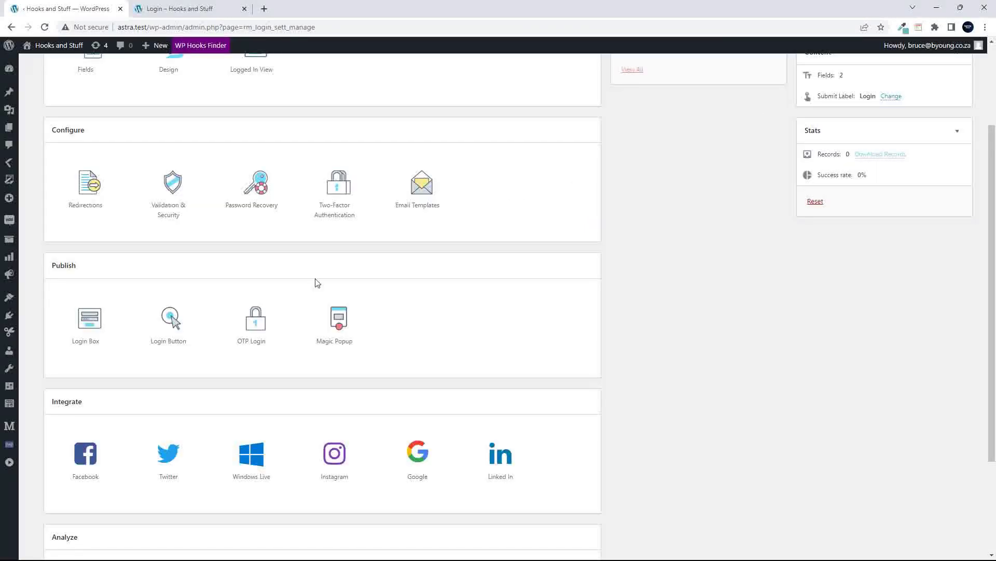
left_click(257, 330)
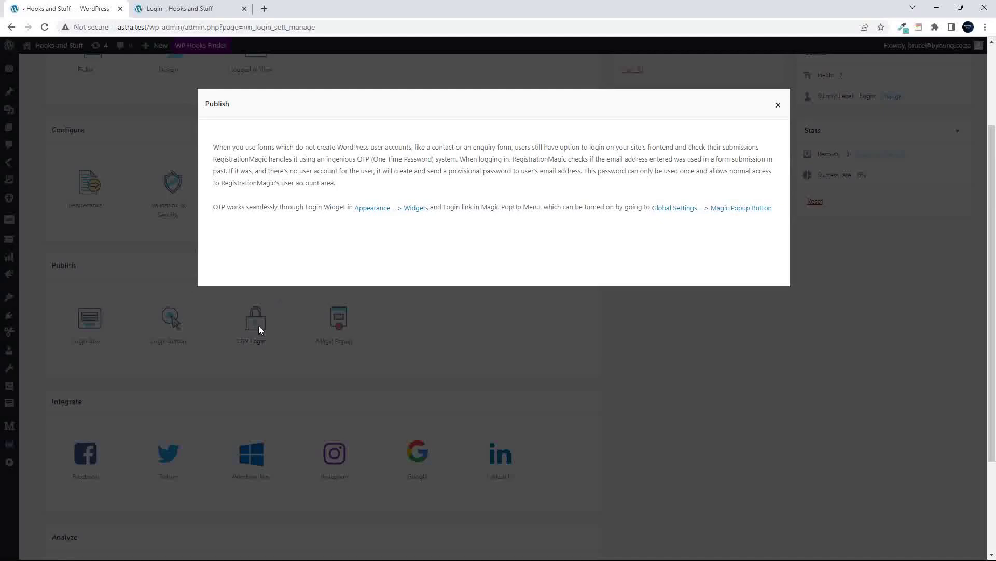
left_click(441, 353)
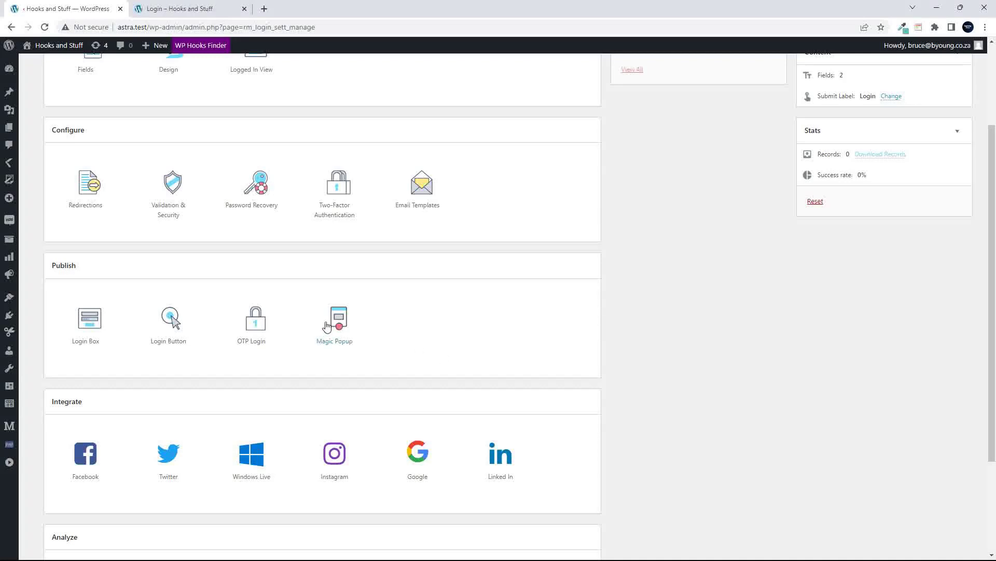
left_click(344, 320)
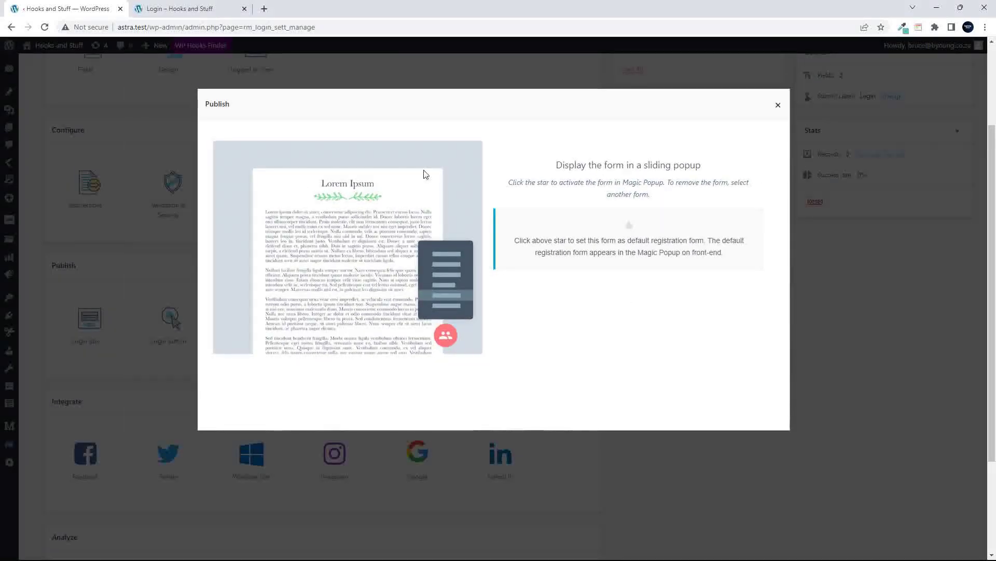
left_click(164, 7)
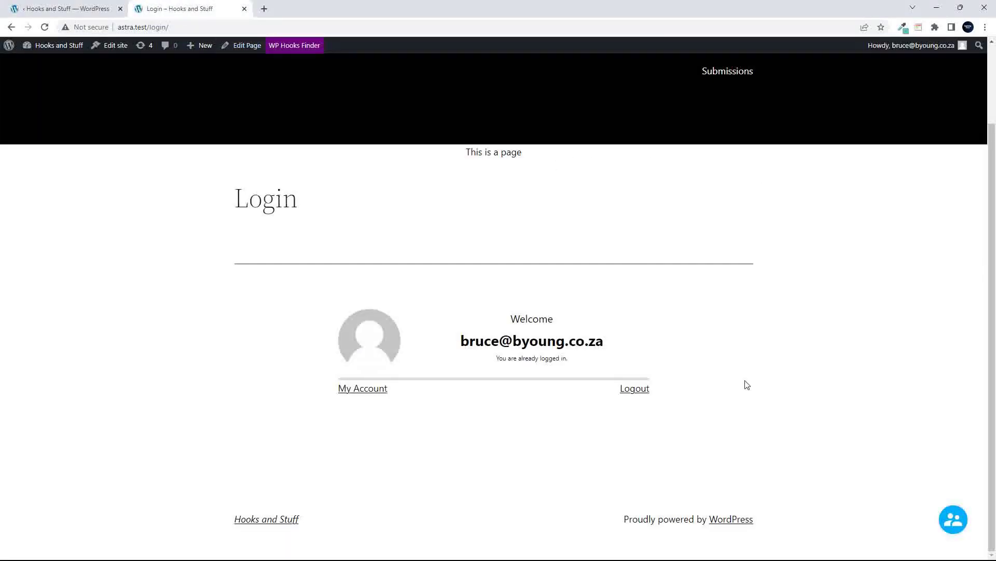
left_click(953, 520)
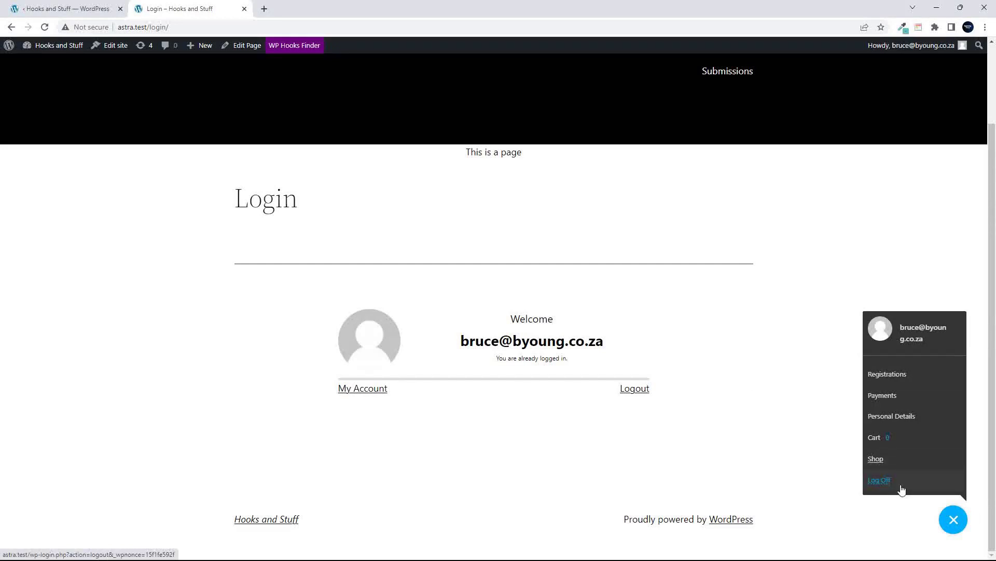
left_click(874, 480)
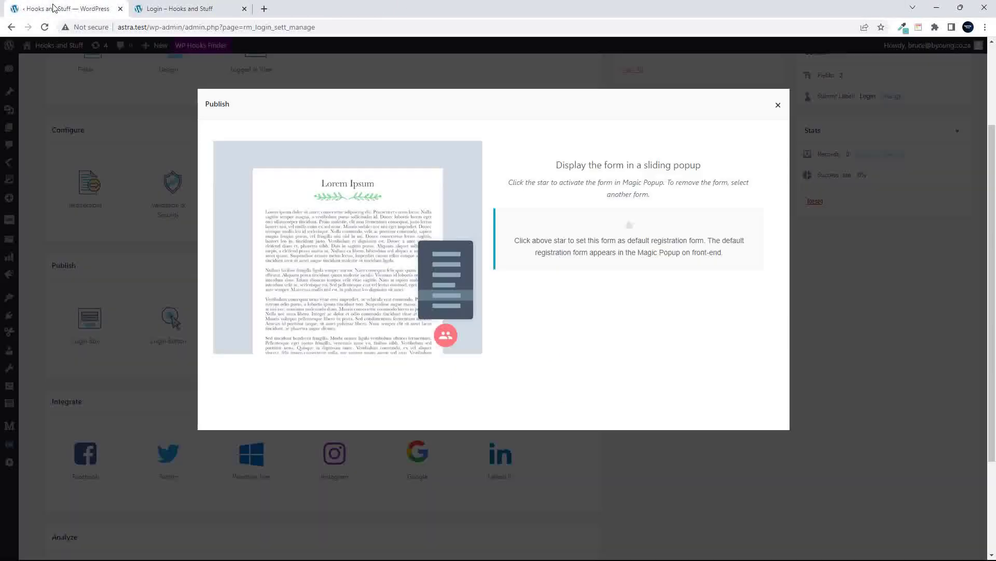
left_click(54, 8)
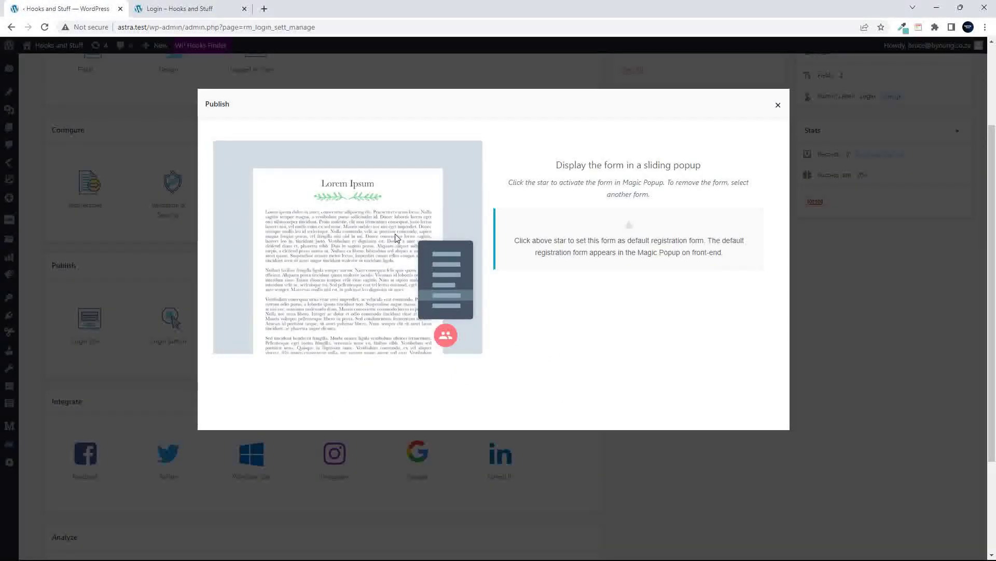
left_click(778, 106)
Check the Facebook login integration page and its SSL warning, then cancel without enabling it.
scroll(492, 341, "down", 1)
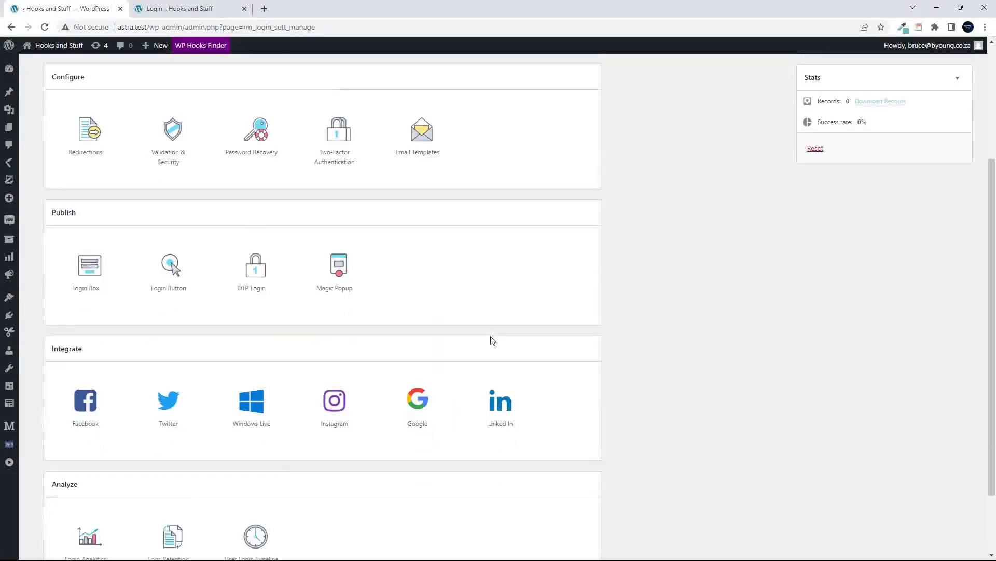
scroll(493, 340, "down", 1)
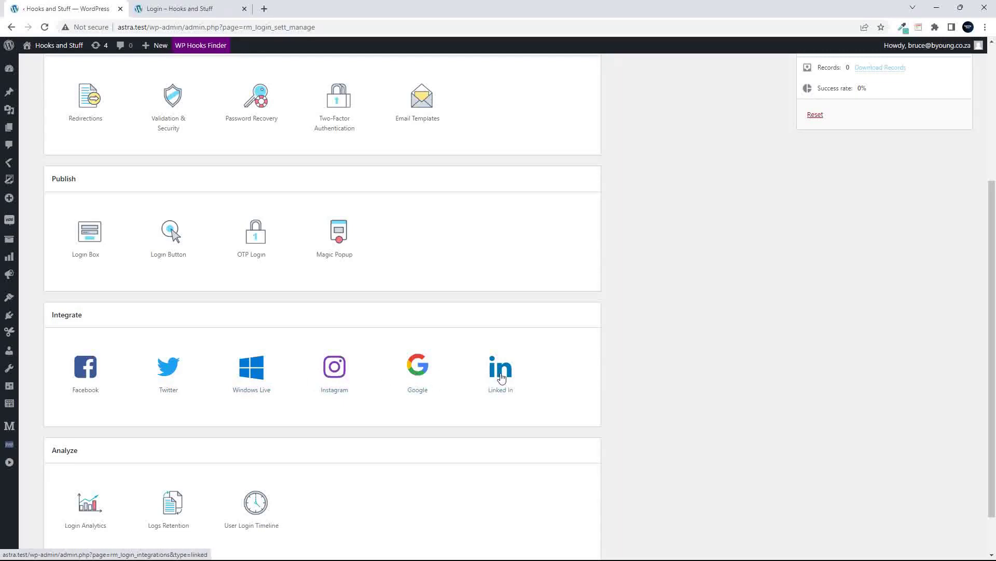
left_click(87, 371)
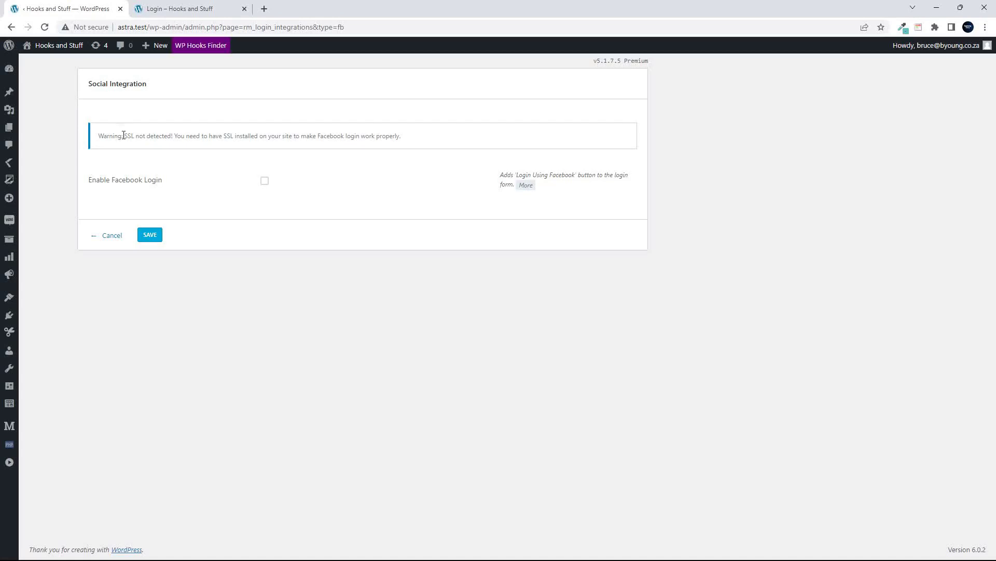
left_click_drag(124, 136, 139, 136)
left_click(108, 235)
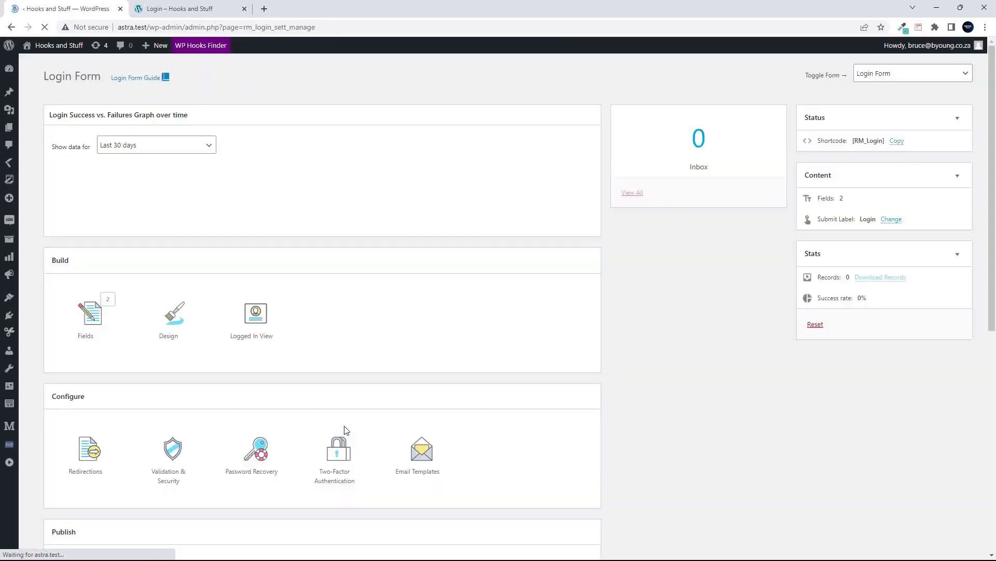
scroll(343, 431, "down", 5)
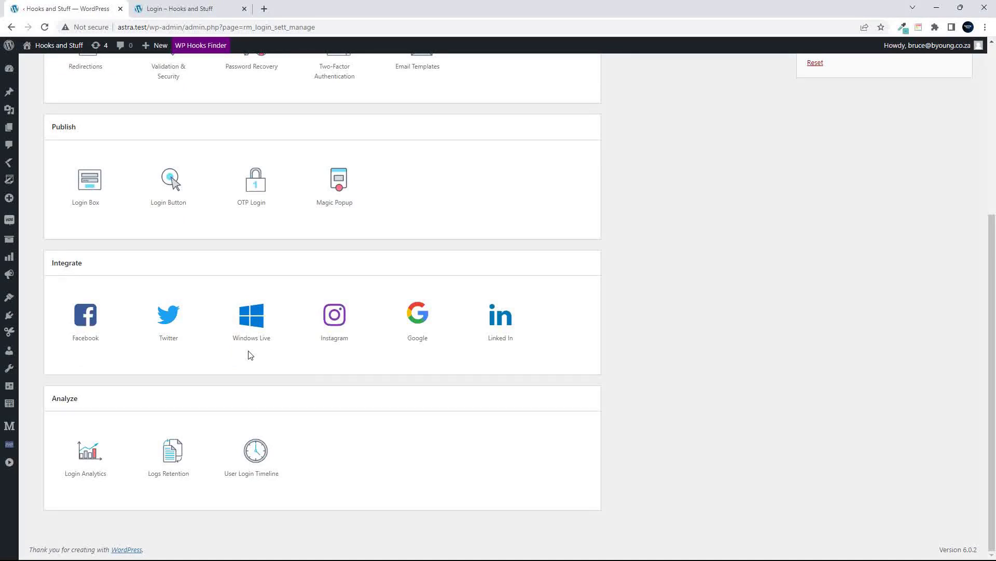
left_click(94, 459)
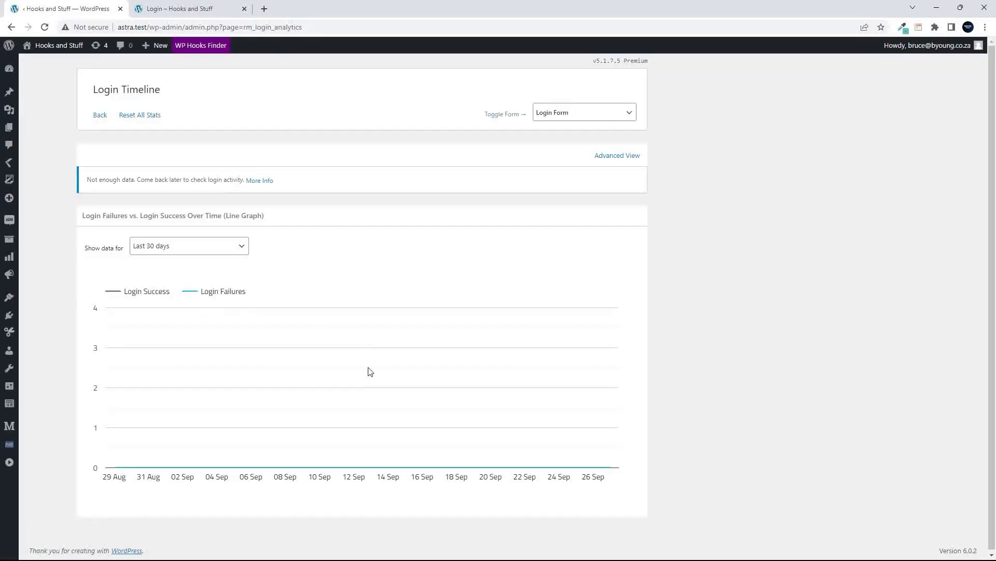
scroll(369, 373, "down", 1)
left_click(11, 27)
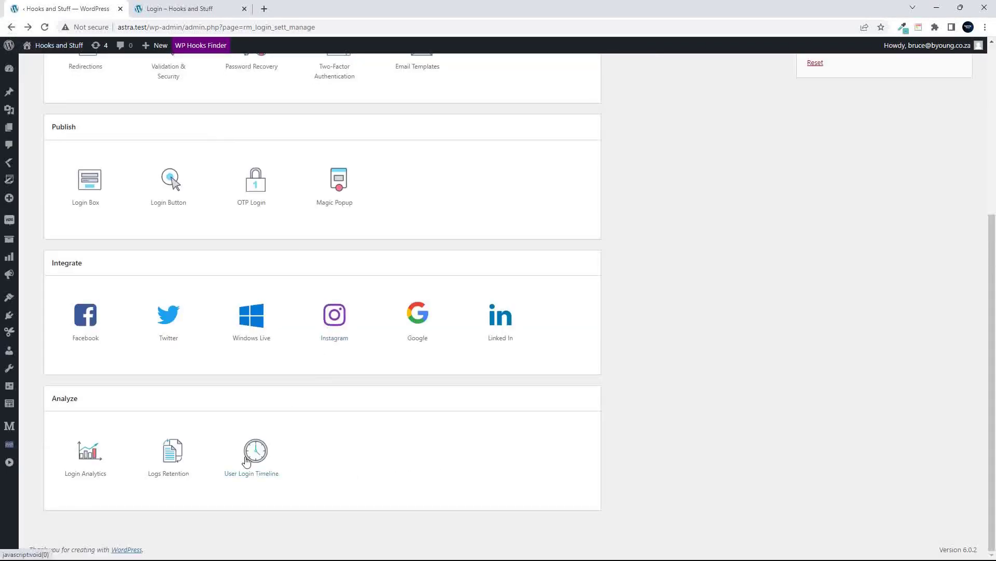
left_click(180, 457)
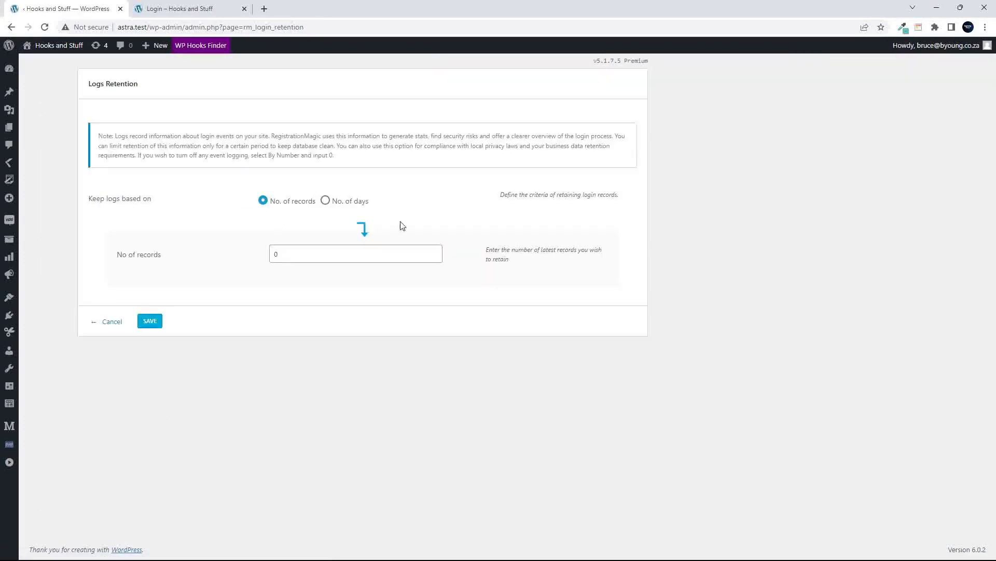
left_click(291, 254)
left_click(11, 27)
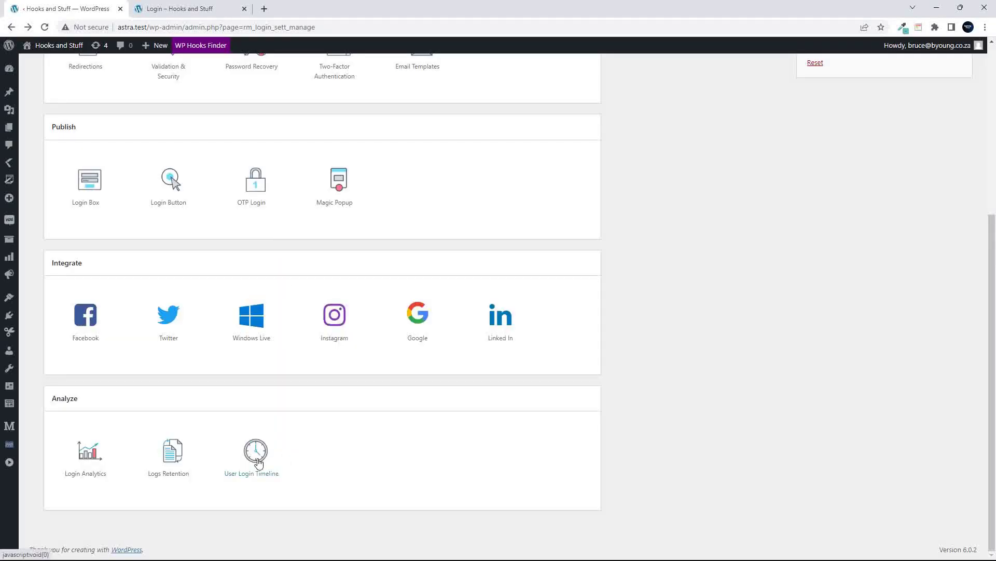
left_click(259, 449)
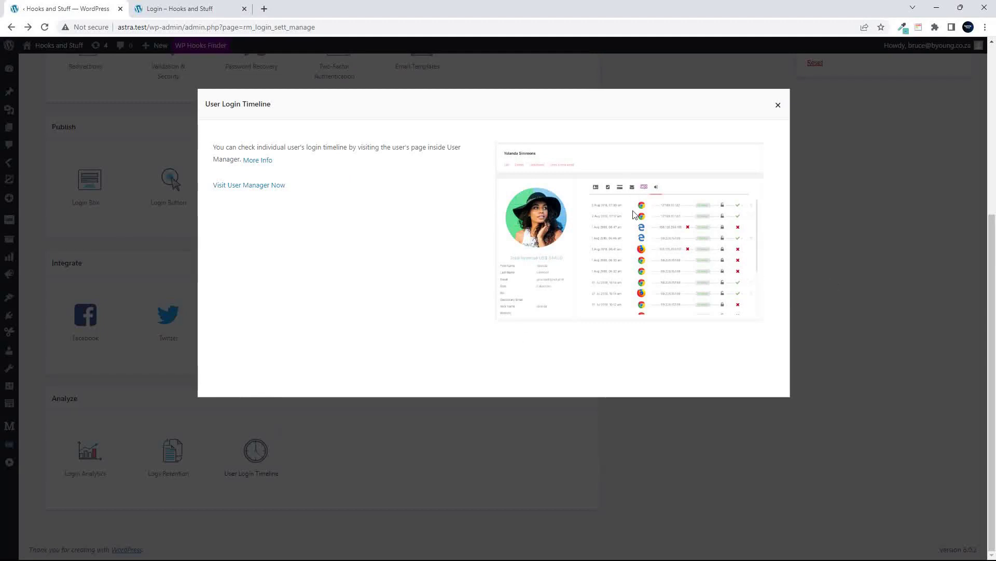
scroll(706, 300, "up", 1)
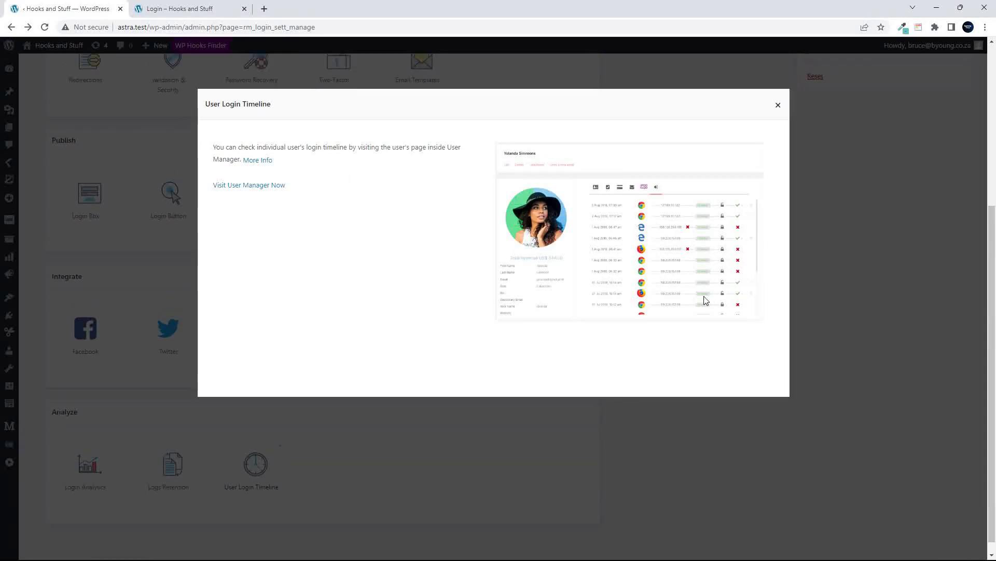
left_click(778, 105)
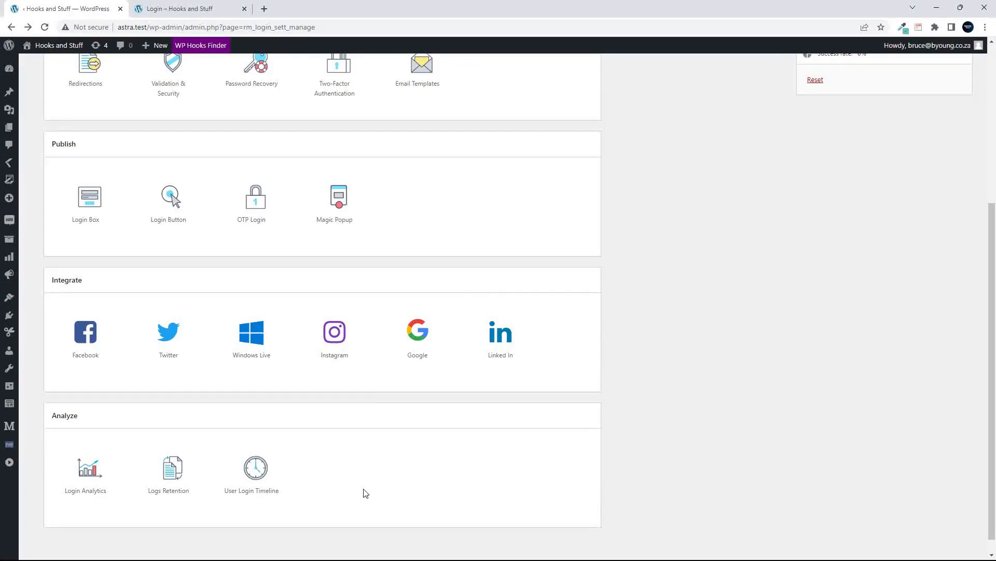
scroll(366, 491, "down", 1)
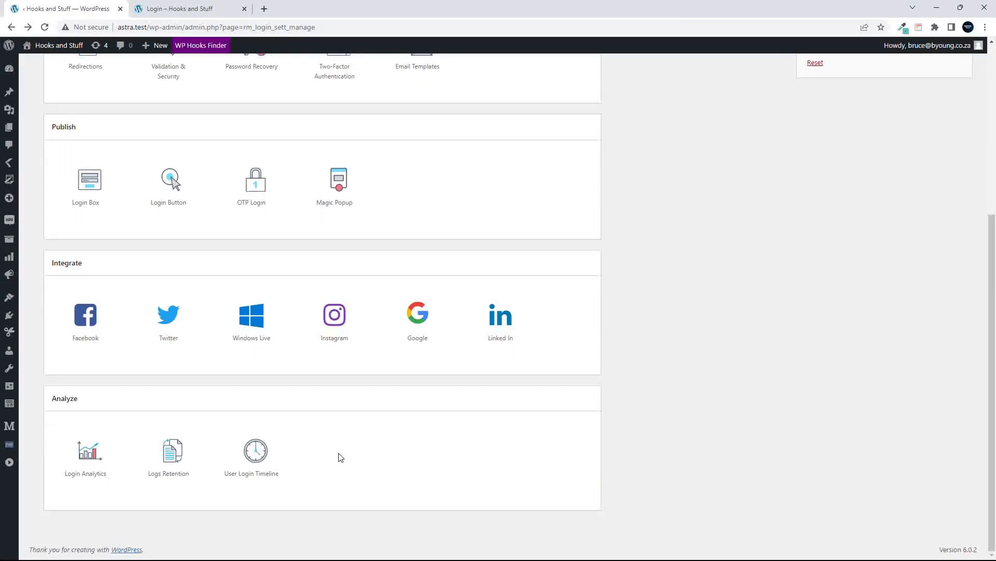
scroll(340, 457, "up", 5)
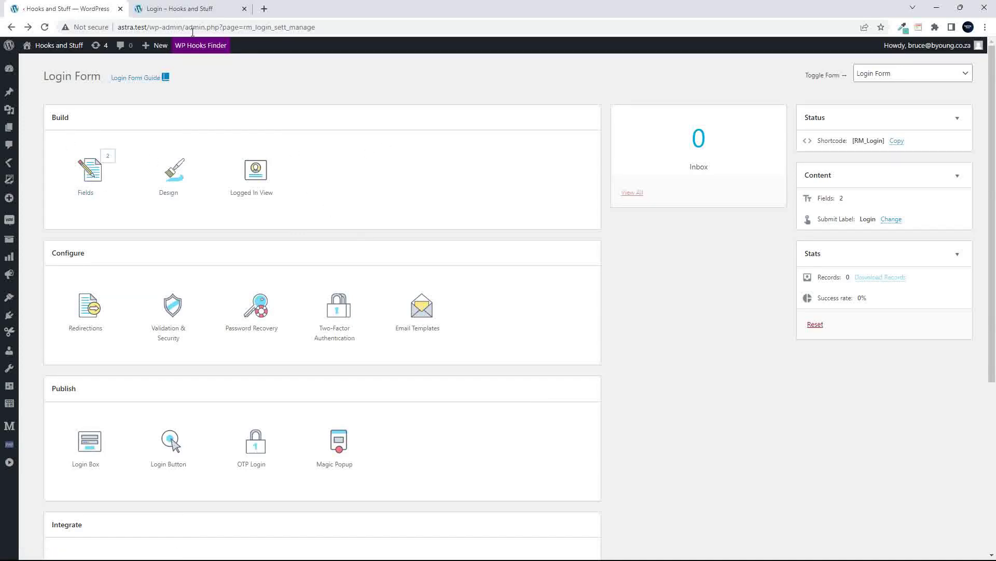
left_click(256, 174)
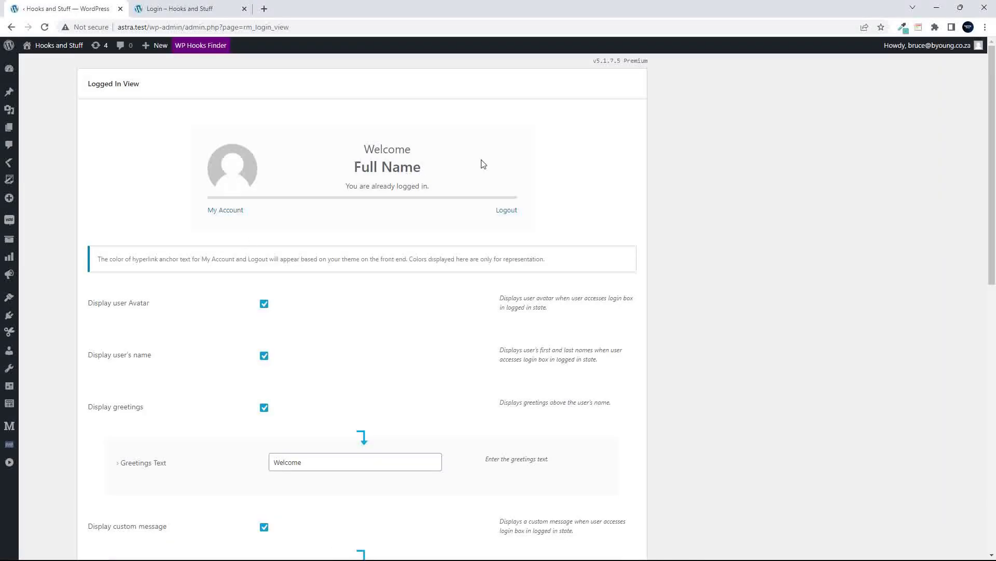
Scroll through all the Logged In View options, then cancel back to the dashboard without saving.
scroll(366, 278, "down", 3)
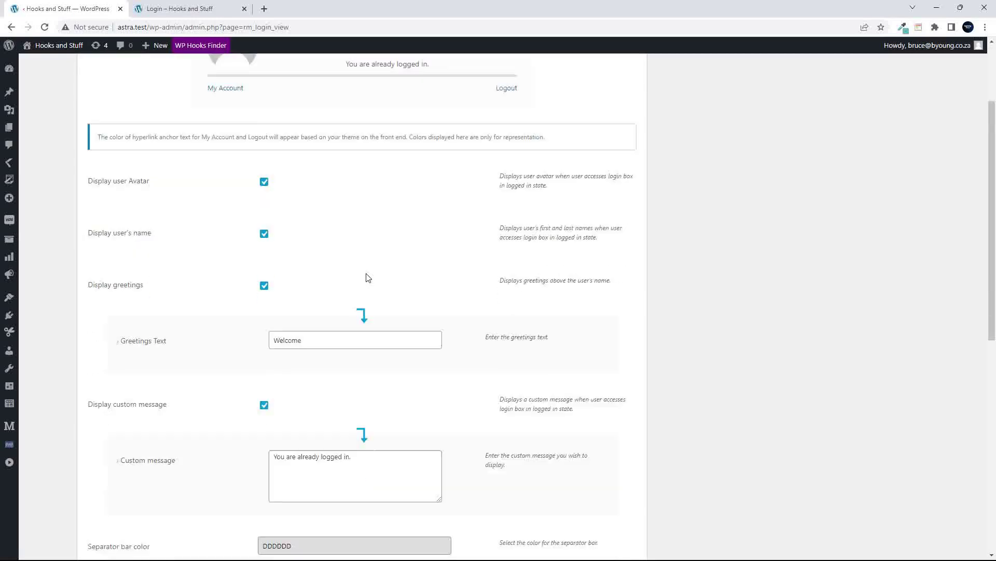
scroll(366, 278, "up", 1)
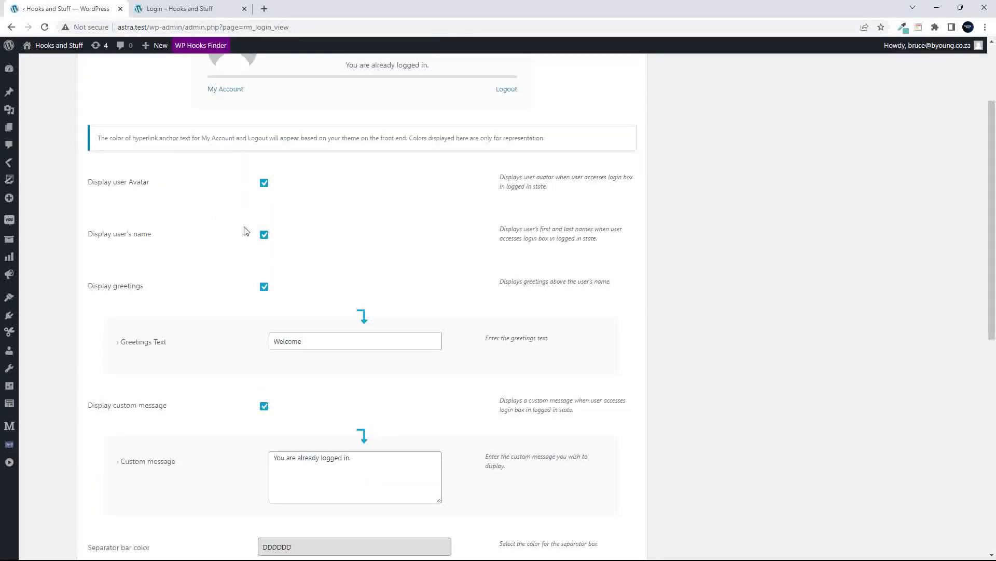
scroll(260, 239, "up", 1)
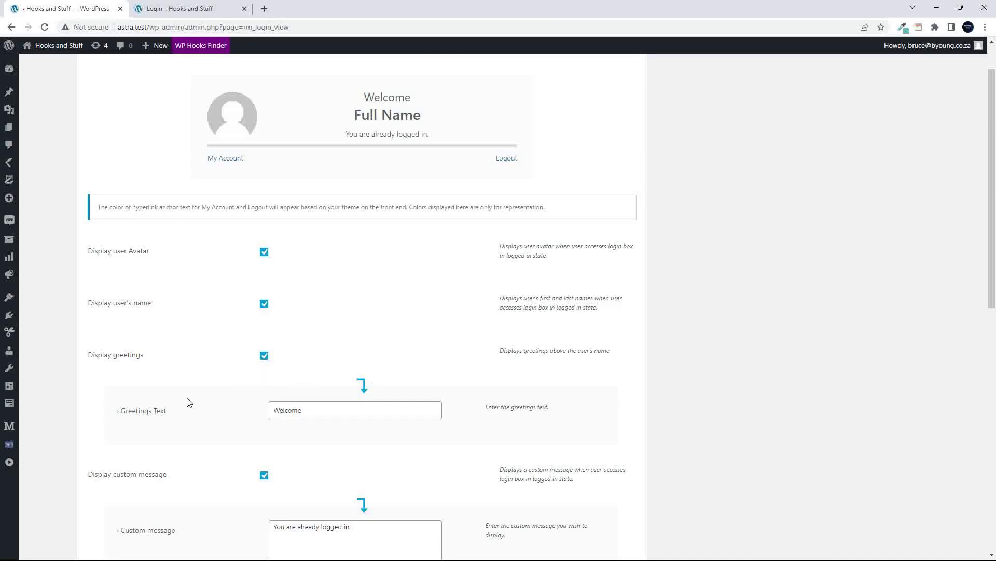
scroll(263, 436, "down", 5)
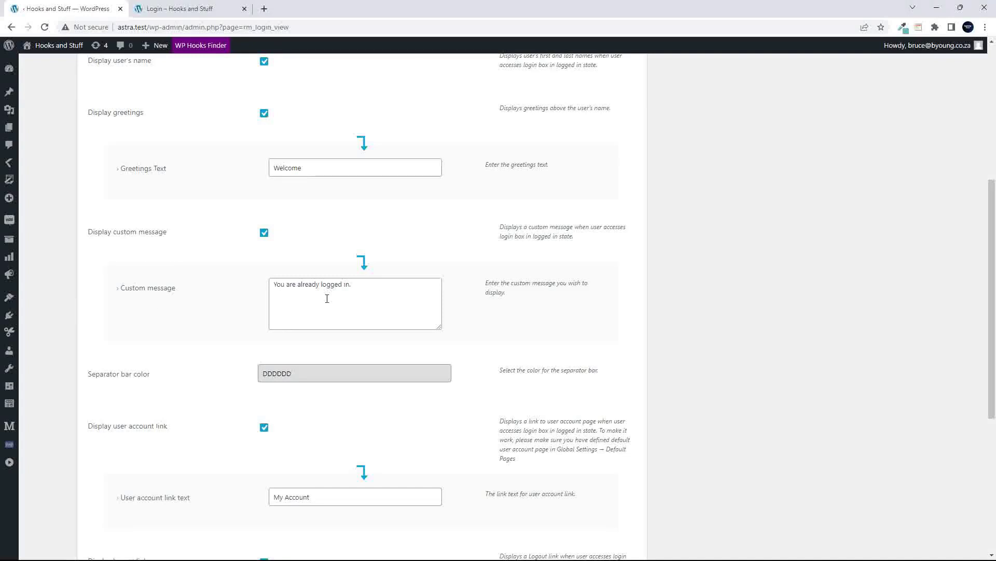
scroll(394, 382, "up", 6)
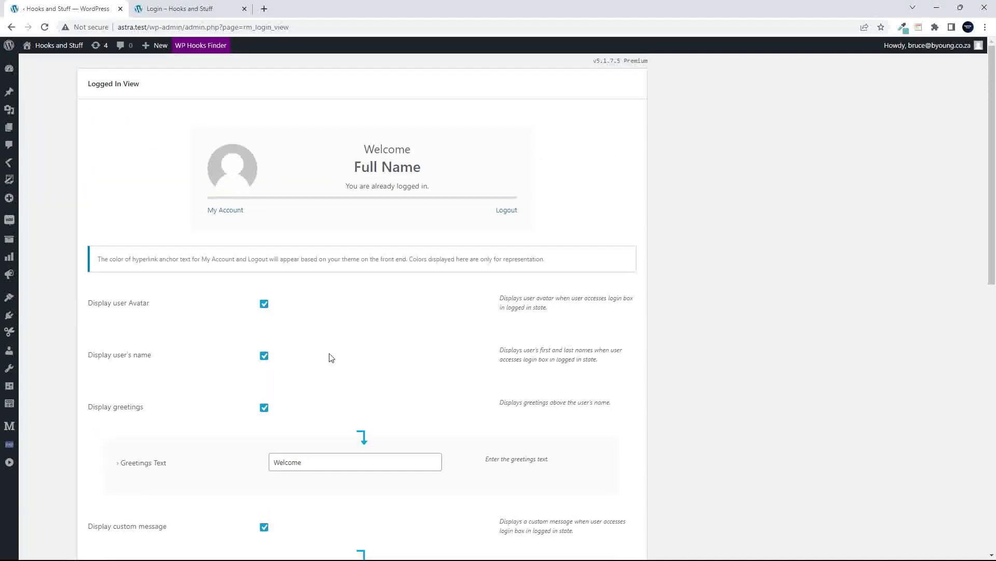
scroll(239, 392, "down", 10)
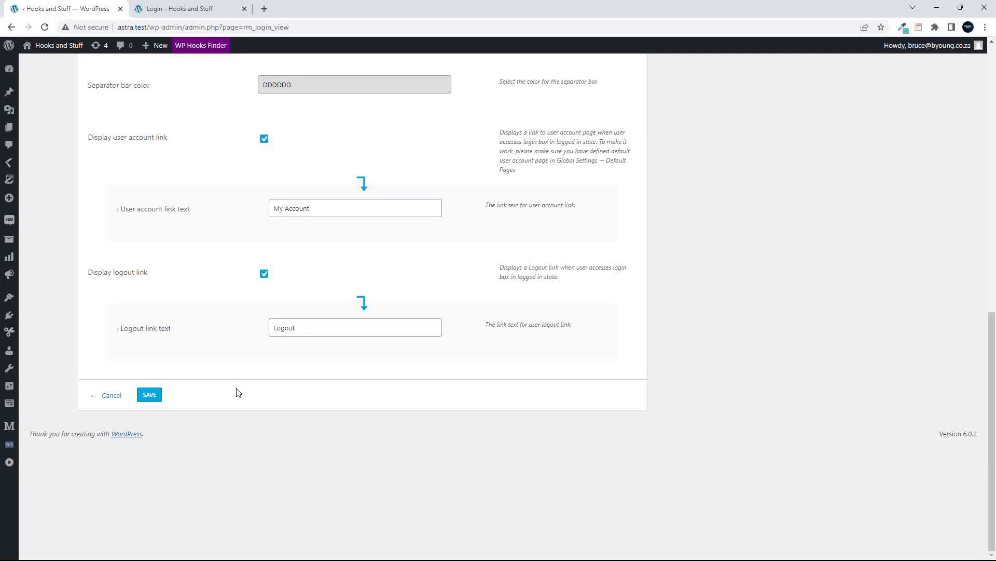
scroll(345, 360, "up", 8)
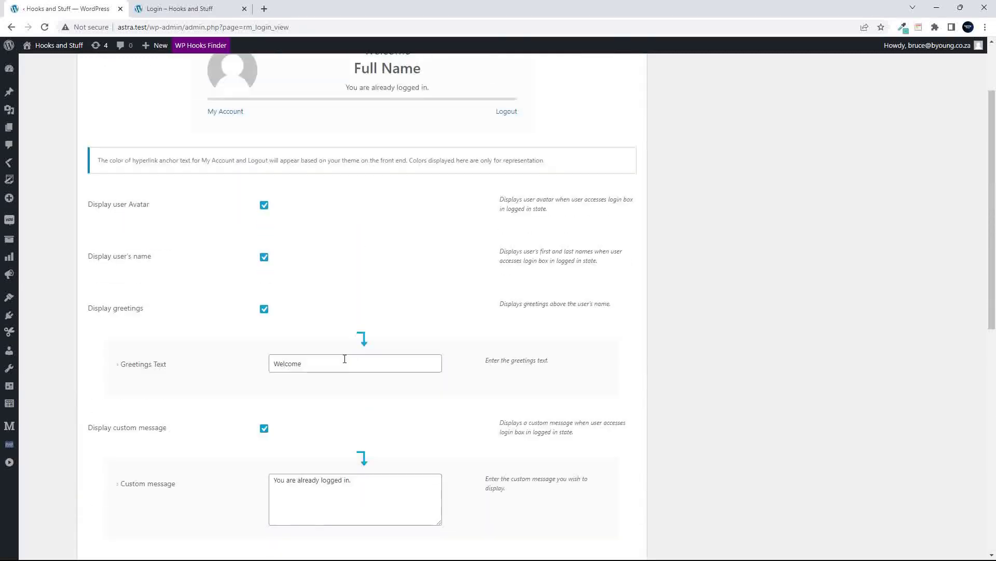
scroll(344, 359, "up", 2)
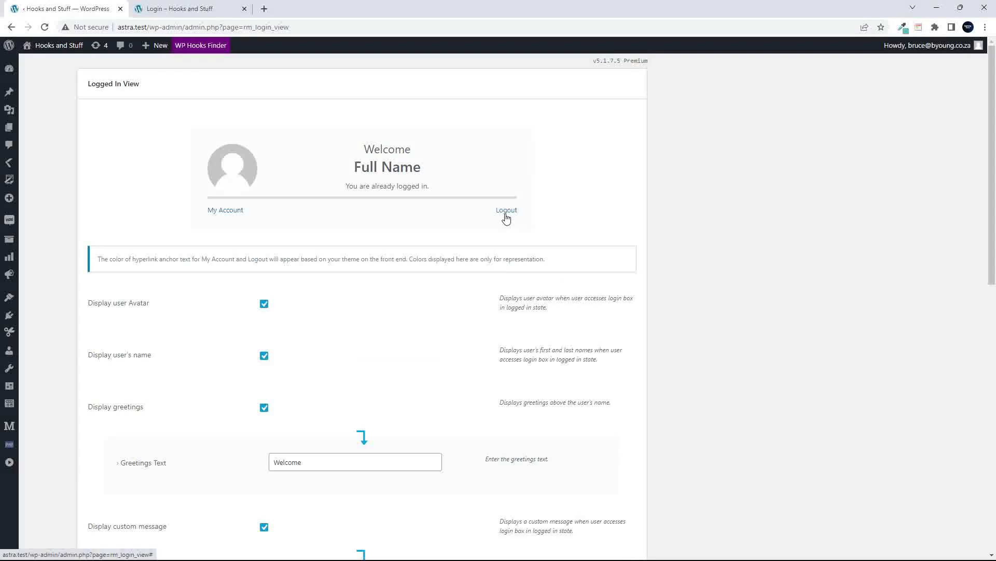
scroll(405, 334, "down", 15)
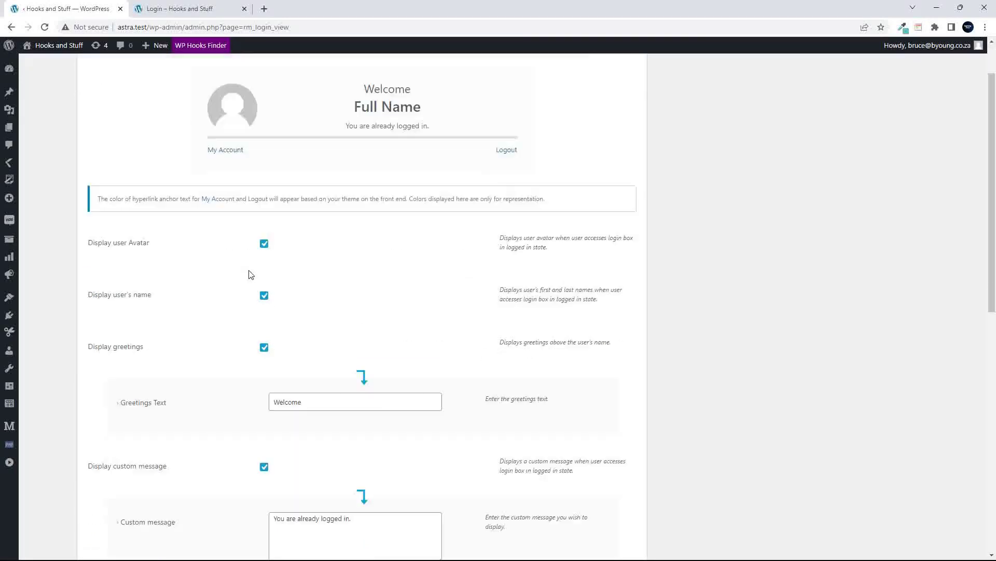
left_click(110, 397)
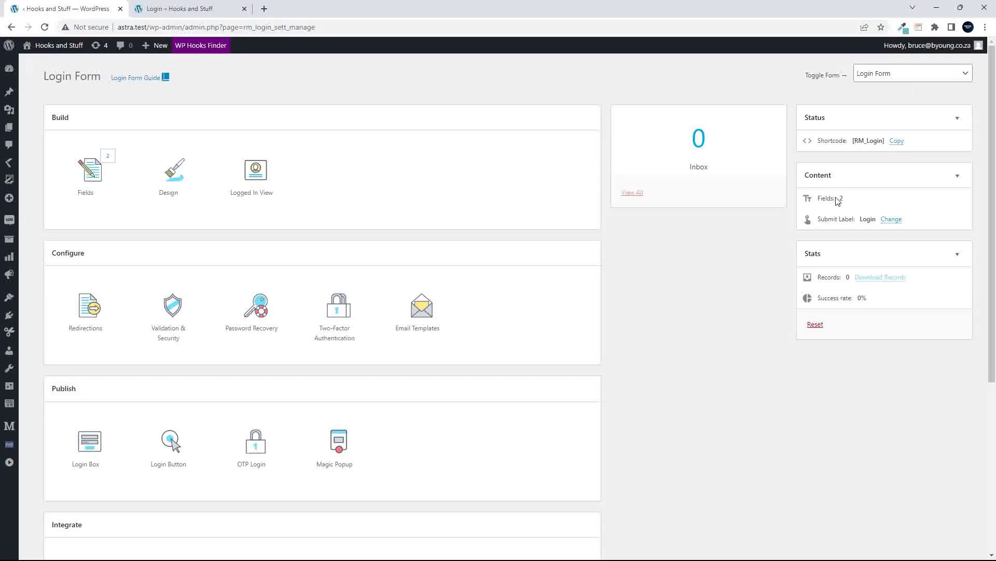
Open the Change editor for the Submit Label, still 'Login', and scroll the page back to the top.
left_click(887, 220)
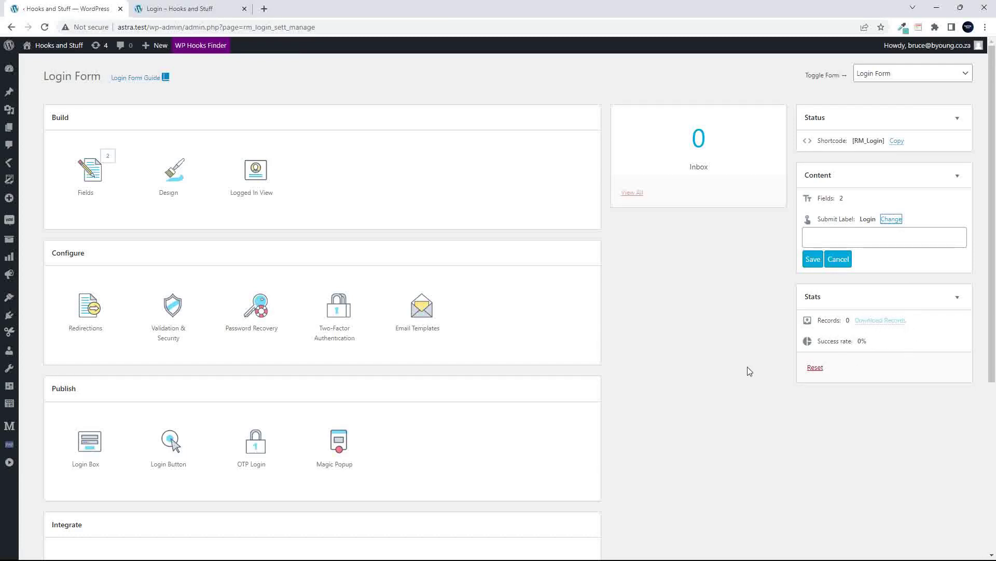
scroll(716, 356, "down", 1)
scroll(685, 363, "up", 1)
scroll(543, 303, "down", 3)
scroll(543, 303, "down", 3)
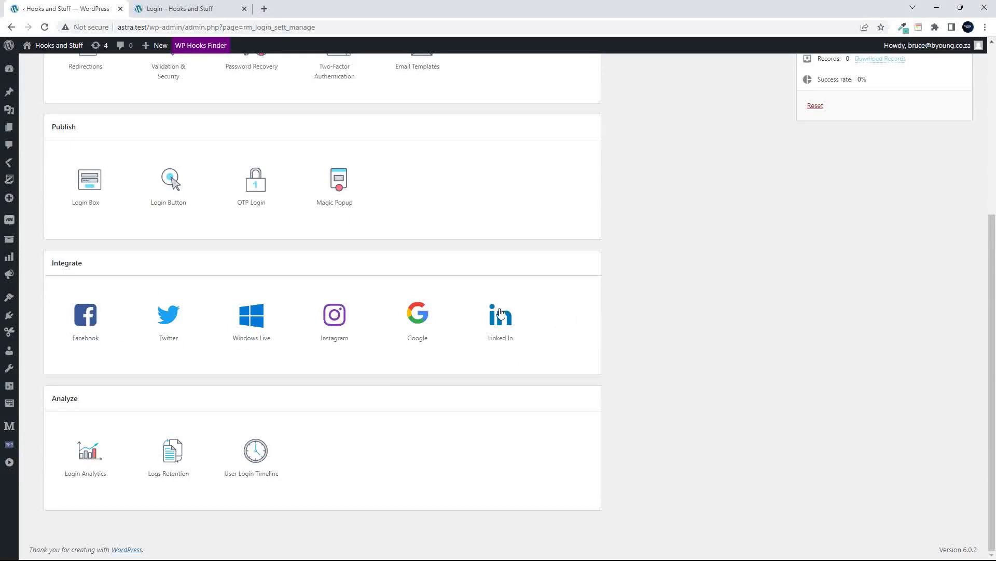
scroll(513, 465, "up", 5)
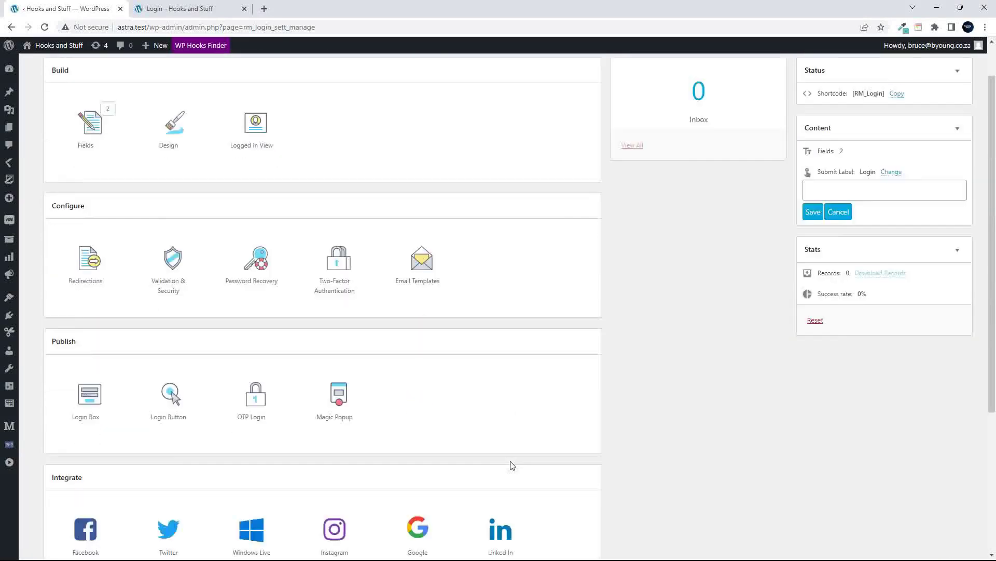